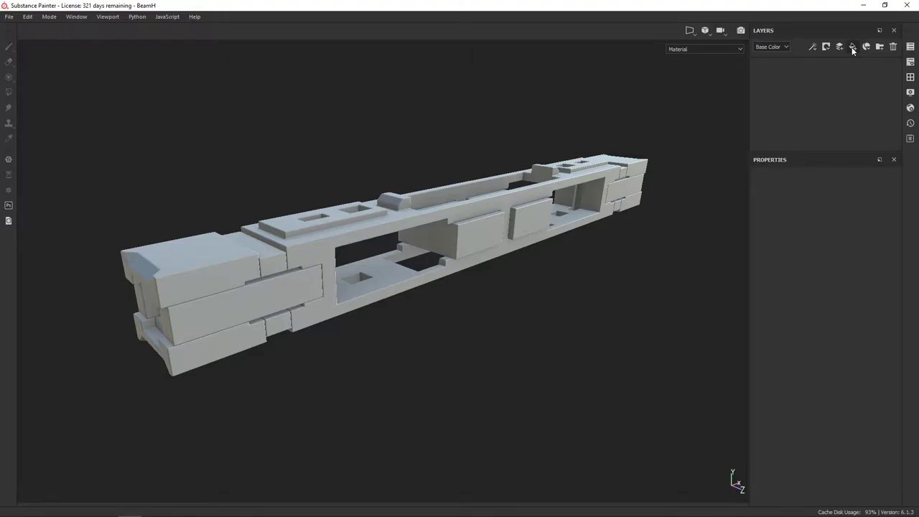
Add a fill without height or normal: 0.17 grey, roughness 0.308, metallic 0.236; add another fill
left_click(852, 47)
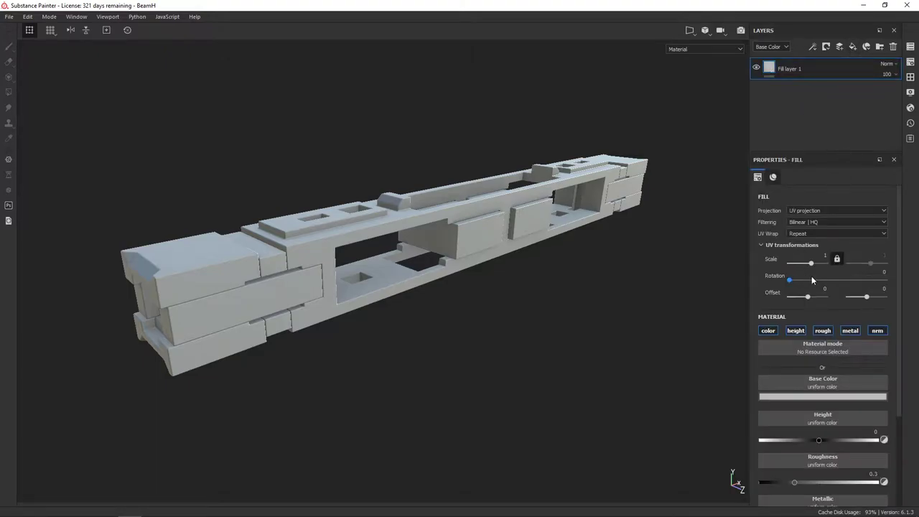
left_click(795, 330)
left_click(876, 330)
left_click(836, 396)
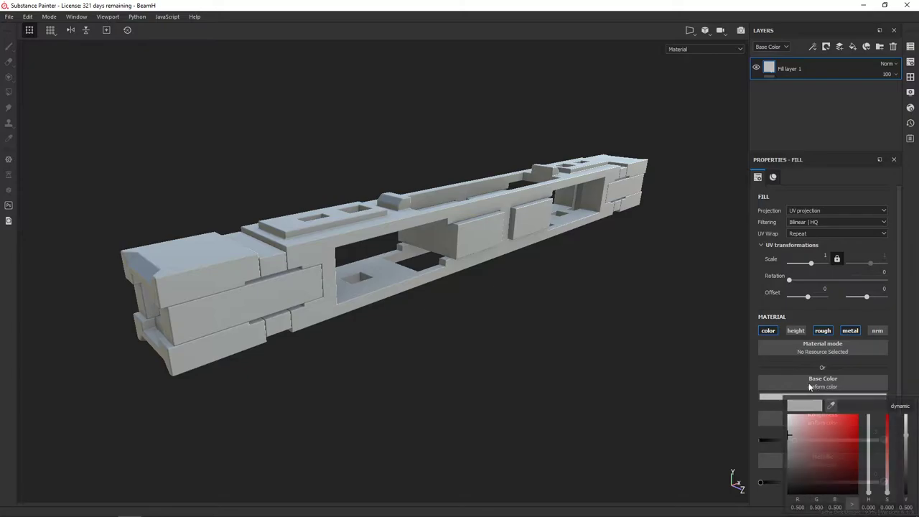
left_click_drag(792, 425, 774, 457)
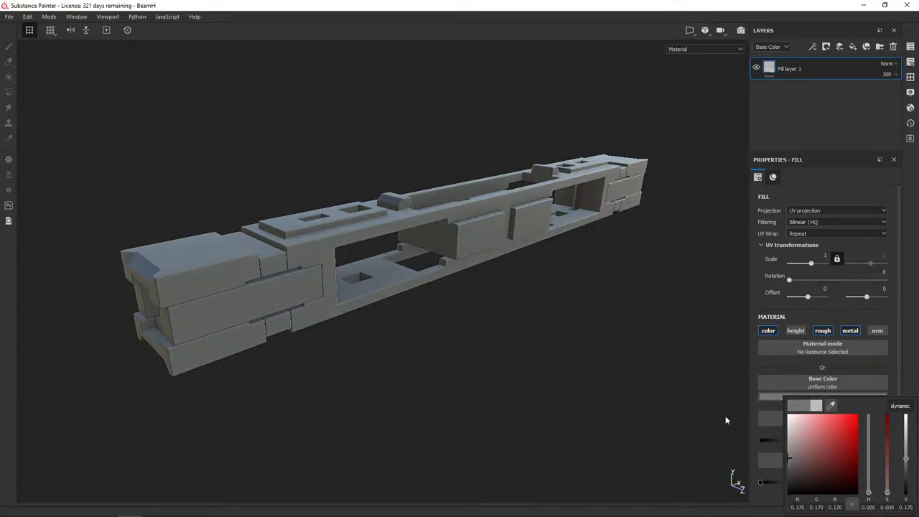
mouse_move(724, 421)
left_mouse_down("alt")
mouse_move(674, 335)
mouse_move(692, 346)
left_mouse_up("alt")
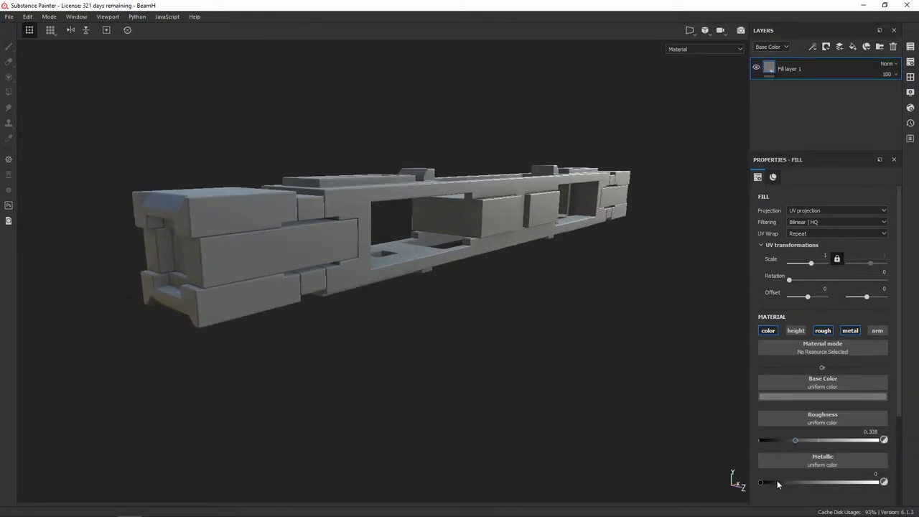
left_click_drag(786, 482, 789, 481)
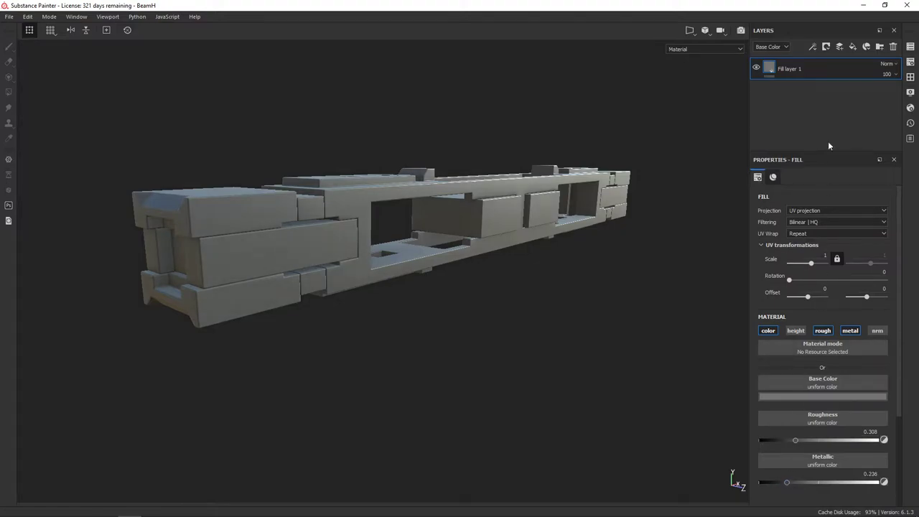
left_click(851, 48)
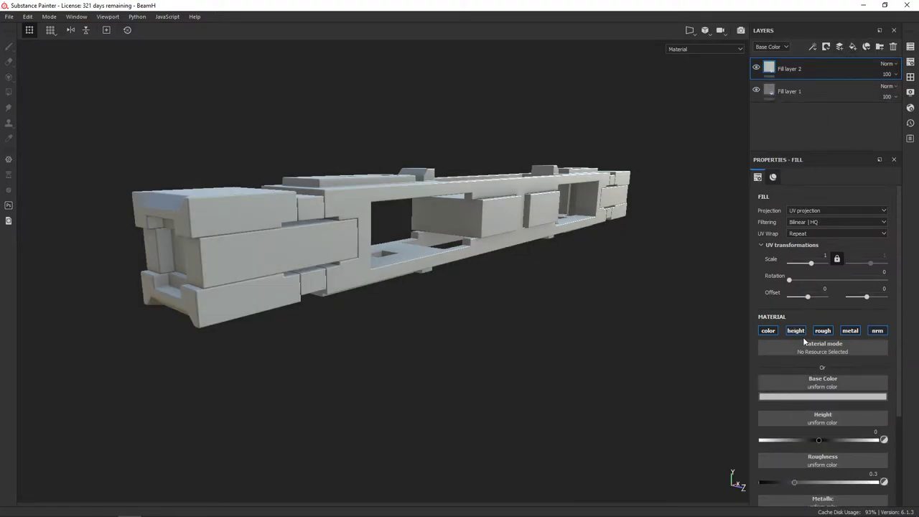
Turn off height, roughness, metallic and normal on Fill layer 2, then add a black mask for painting
left_click(796, 330)
left_click(822, 330)
left_click(850, 330)
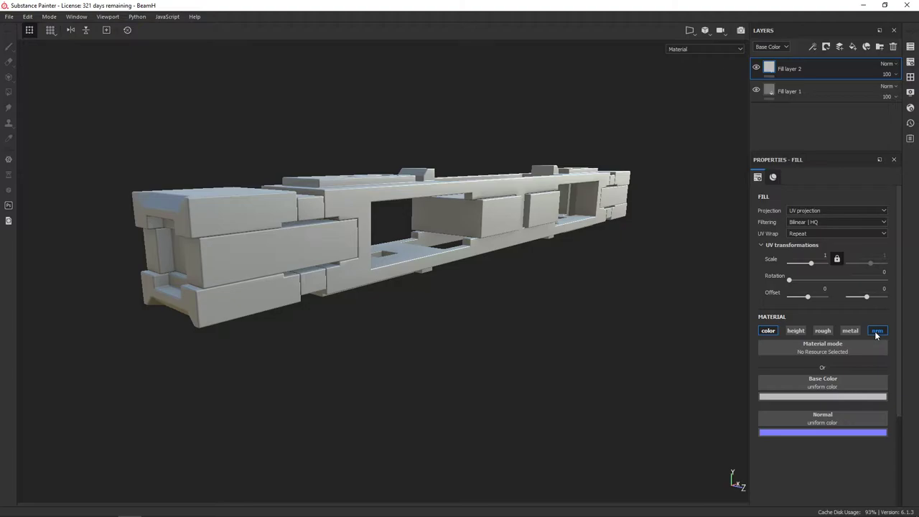
left_click(874, 331)
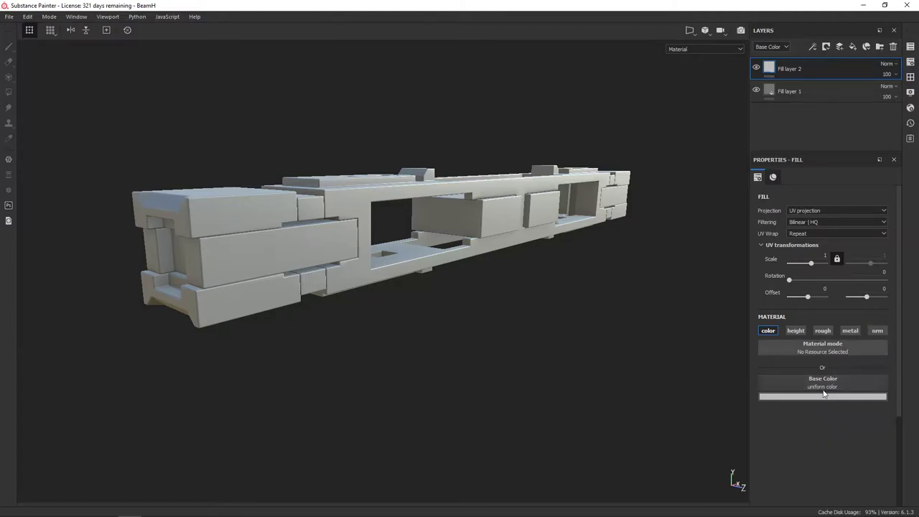
mouse_move(633, 173)
left_mouse_down("alt")
mouse_move(689, 168)
mouse_move(640, 150)
mouse_move(534, 148)
left_mouse_up("alt")
left_click(826, 46)
left_click(833, 68)
key("1")
mouse_move(534, 158)
middle_mouse_down("alt")
mouse_move(568, 189)
mouse_move(543, 195)
middle_mouse_up("alt")
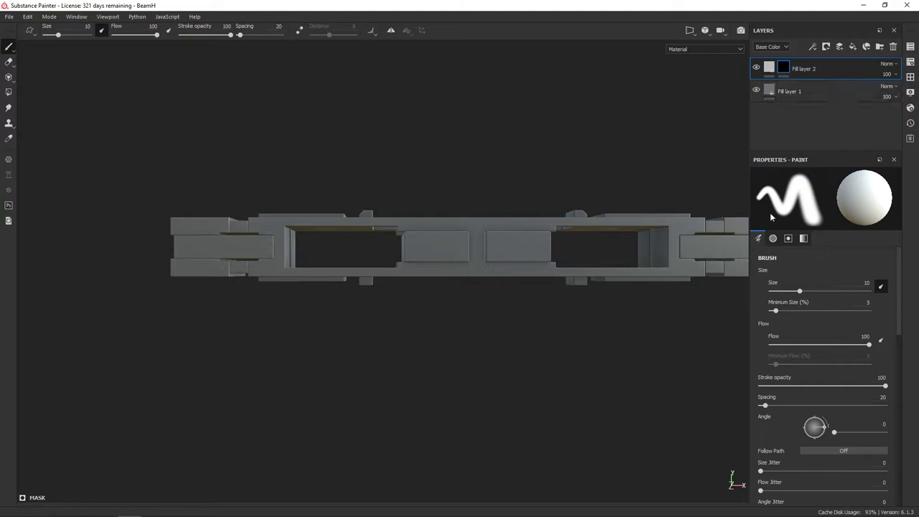
Load the Bars009 alpha from the Shelf's Alphas onto the brush and set size 59.05
left_click(910, 77)
left_click(597, 122)
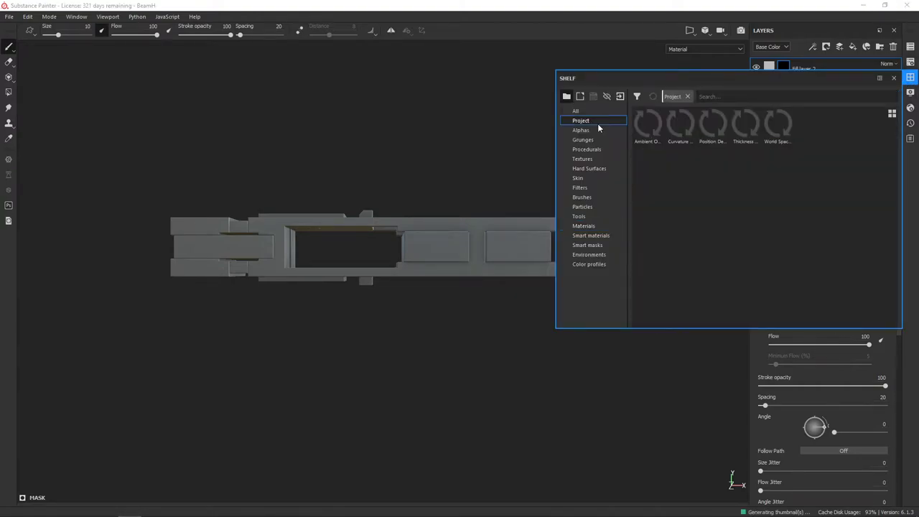
left_click(592, 131)
scroll(746, 145, "down", 5)
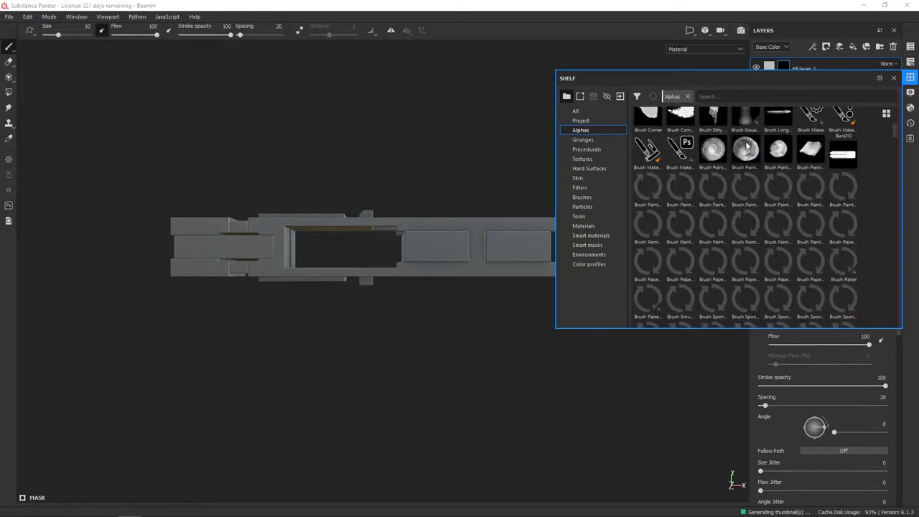
scroll(746, 146, "up", 4)
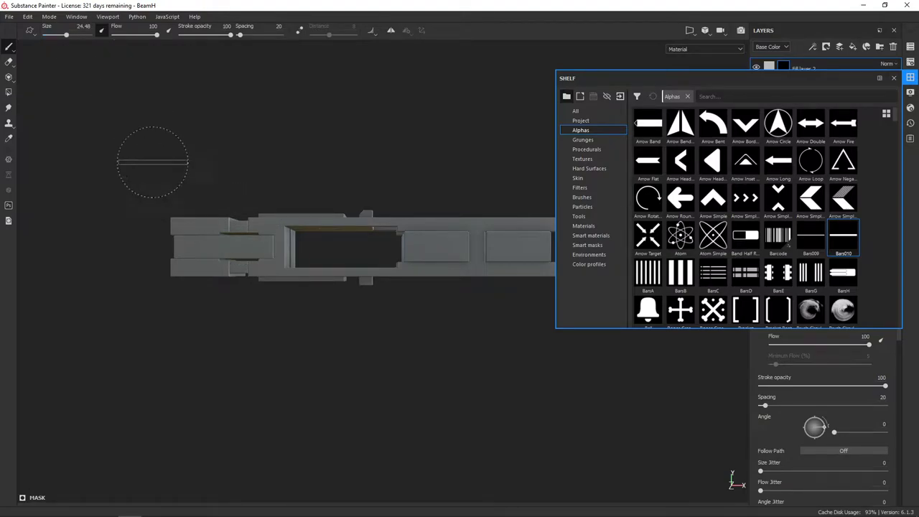
left_click(809, 239)
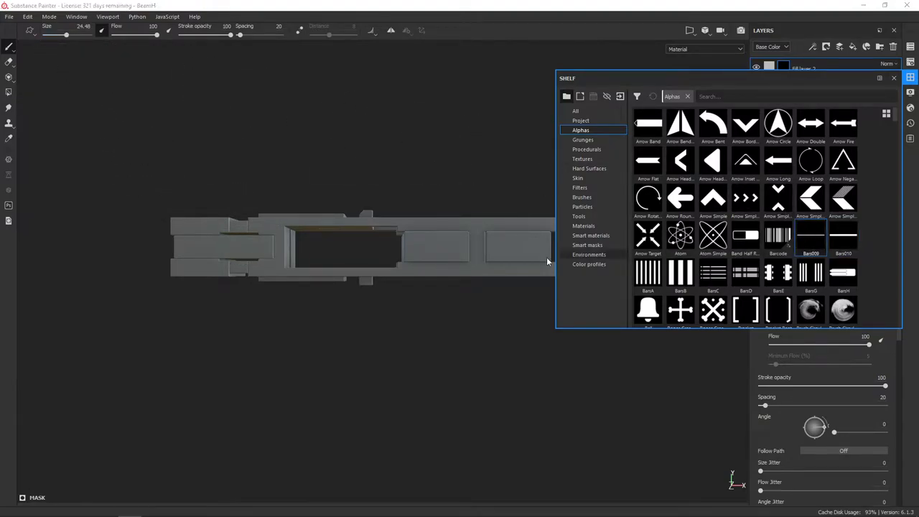
scroll(351, 282, "up", 3)
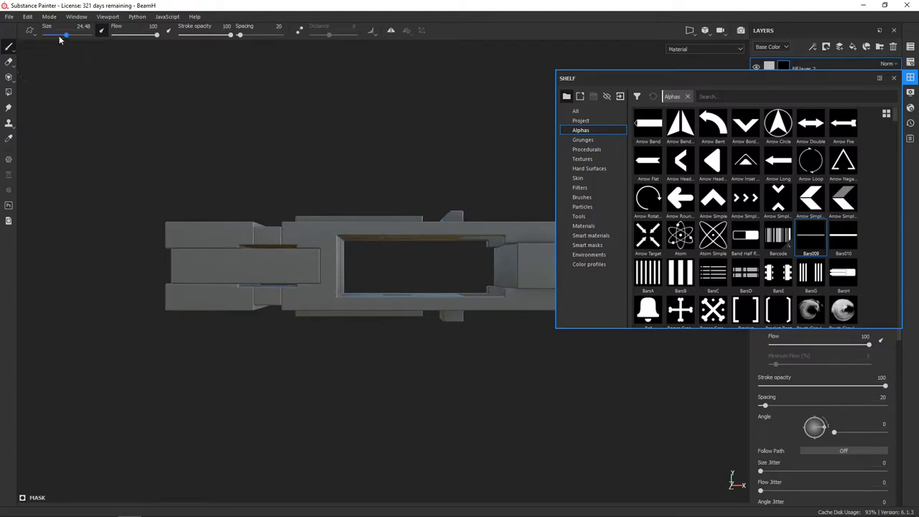
left_click_drag(70, 37, 79, 35)
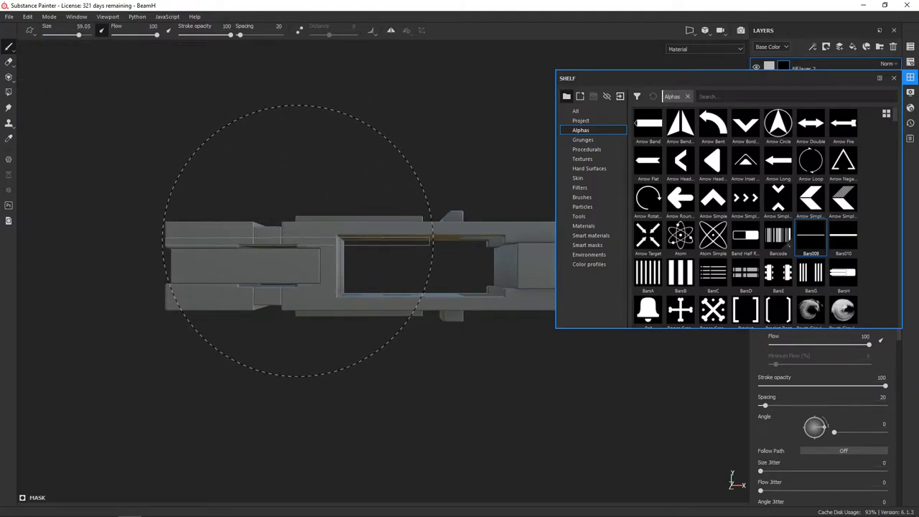
left_click_drag(297, 240, 338, 273, "alt")
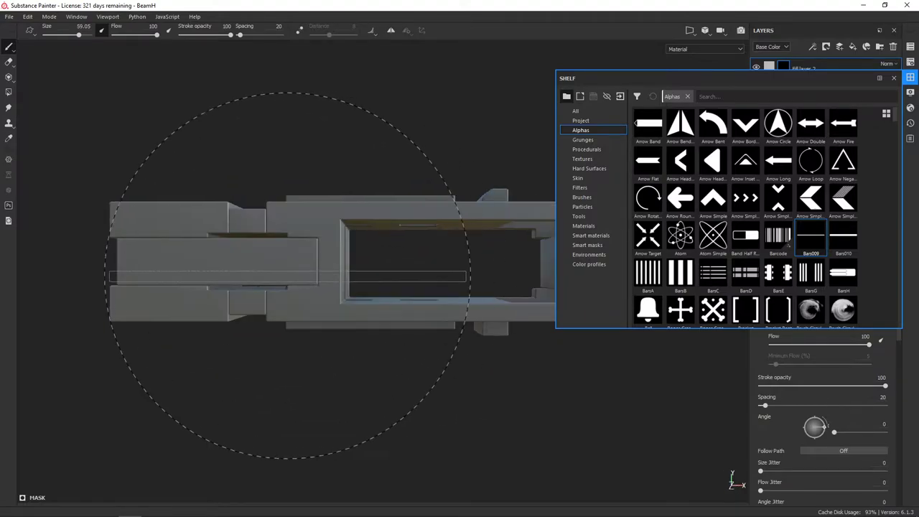
Close the Shelf and enable X-axis mirror symmetry for painting
left_click(912, 79)
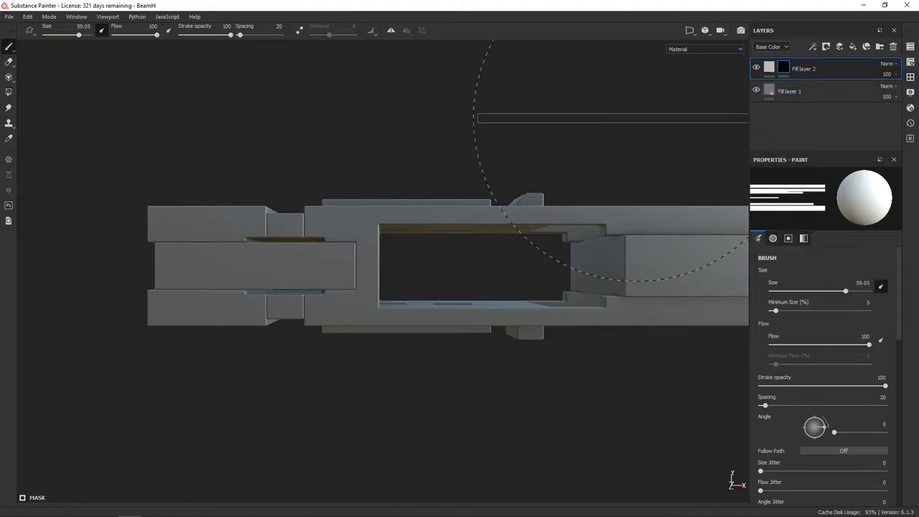
left_click(390, 30)
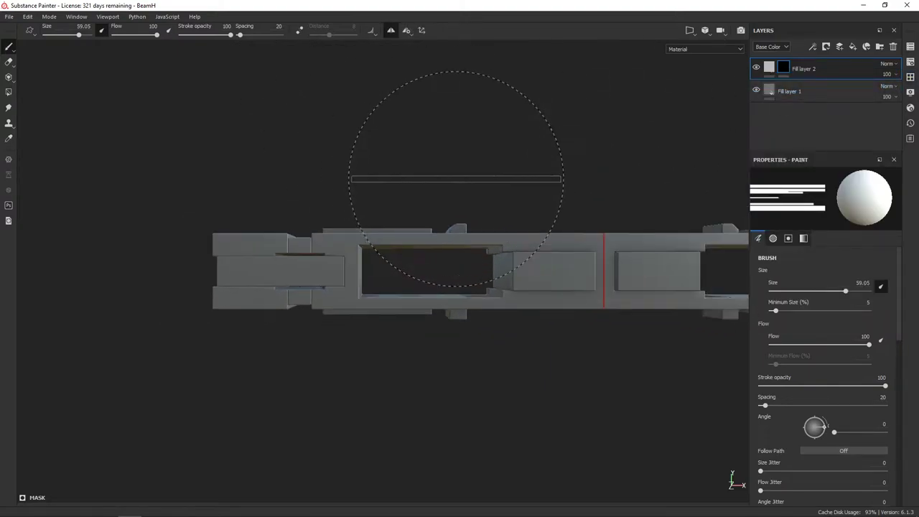
mouse_move(390, 165)
middle_mouse_down("alt")
mouse_move(307, 153)
mouse_move(351, 205)
middle_mouse_up("alt")
scroll(351, 204, "up", 3)
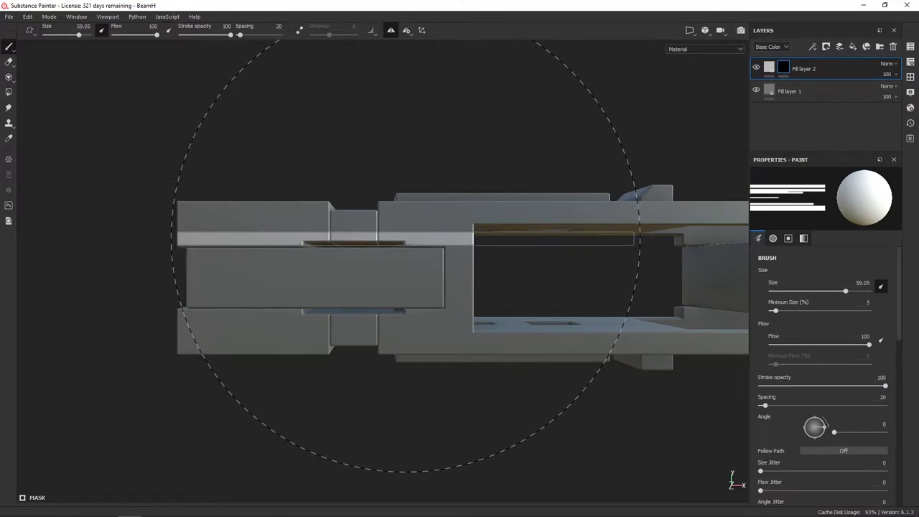
Paint pale Bars009 stripes into the mask on the bar's end sections from several angles
mouse_move(376, 260)
left_mouse_down("alt")
mouse_move(164, 222)
mouse_move(610, 241)
mouse_move(326, 237)
left_mouse_up("alt")
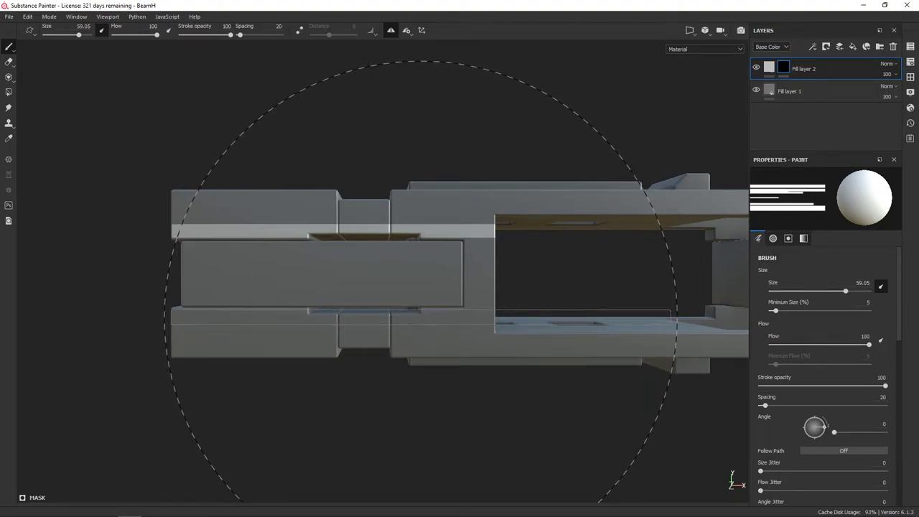
mouse_move(420, 280)
left_mouse_down("alt")
mouse_move(308, 262)
mouse_move(188, 297)
mouse_move(425, 290)
mouse_move(352, 267)
mouse_move(264, 276)
mouse_move(313, 265)
mouse_move(402, 285)
left_mouse_up("alt")
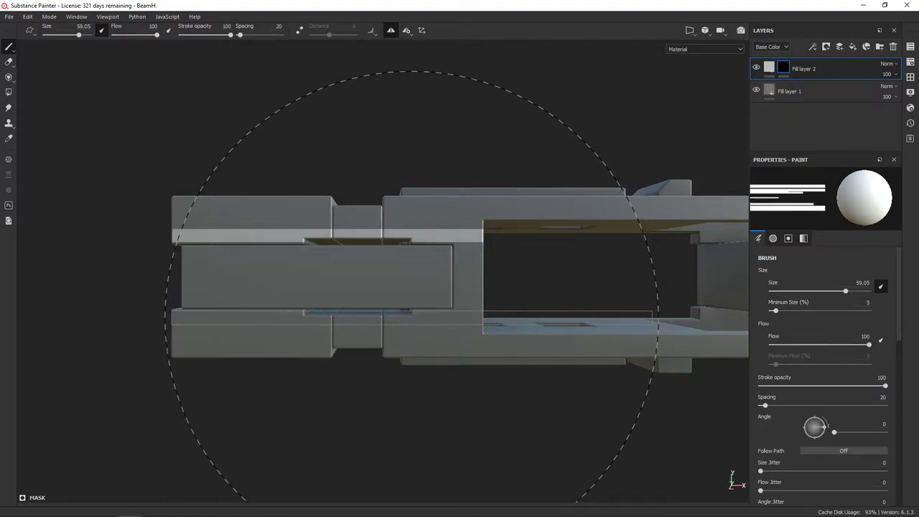
mouse_move(411, 286)
left_mouse_down("alt")
mouse_move(450, 311)
mouse_move(605, 288)
mouse_move(439, 287)
left_mouse_up("alt")
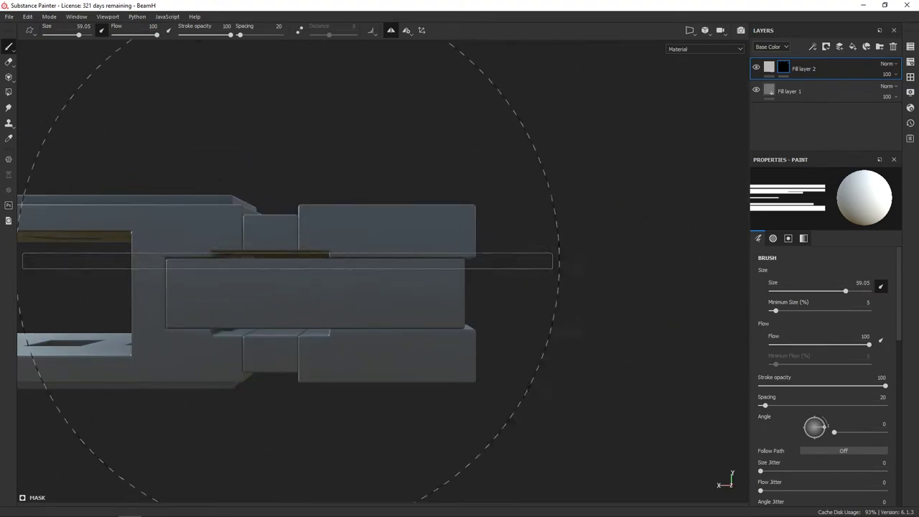
mouse_move(287, 270)
left_mouse_down("alt")
mouse_move(349, 266)
mouse_move(350, 250)
left_mouse_up("alt")
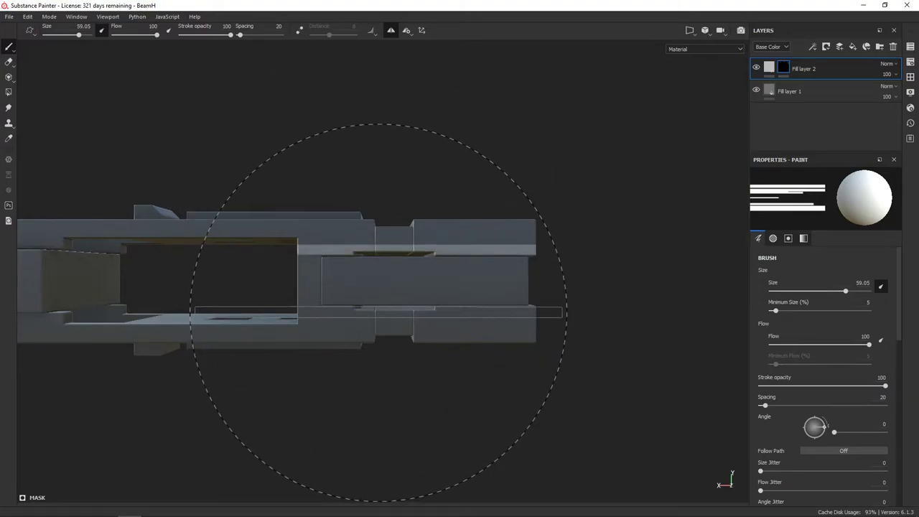
mouse_move(332, 318)
left_mouse_down("alt")
mouse_move(373, 289)
mouse_move(310, 292)
mouse_move(363, 252)
mouse_move(471, 302)
mouse_move(502, 294)
mouse_move(328, 291)
mouse_move(490, 236)
mouse_move(559, 259)
mouse_move(402, 260)
mouse_move(589, 246)
mouse_move(382, 248)
mouse_move(467, 262)
mouse_move(328, 328)
left_mouse_up("alt")
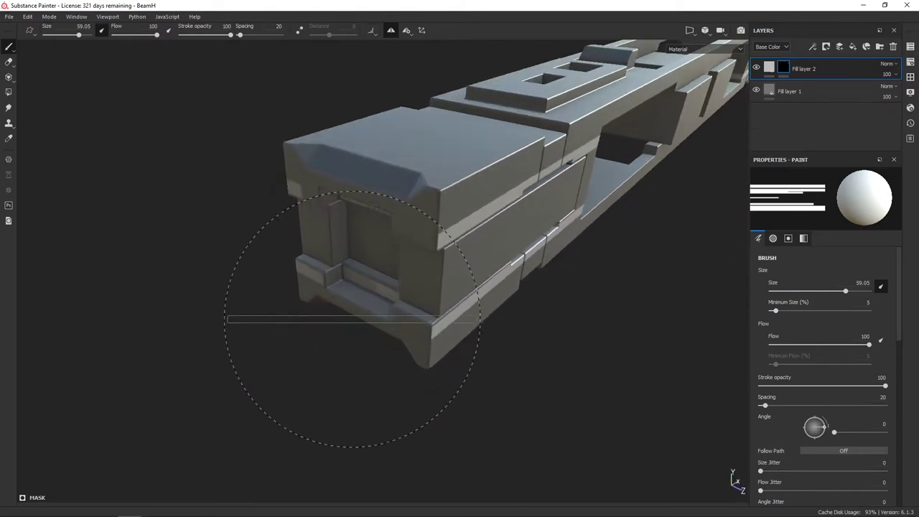
middle_click_drag(328, 328, 435, 251, "alt")
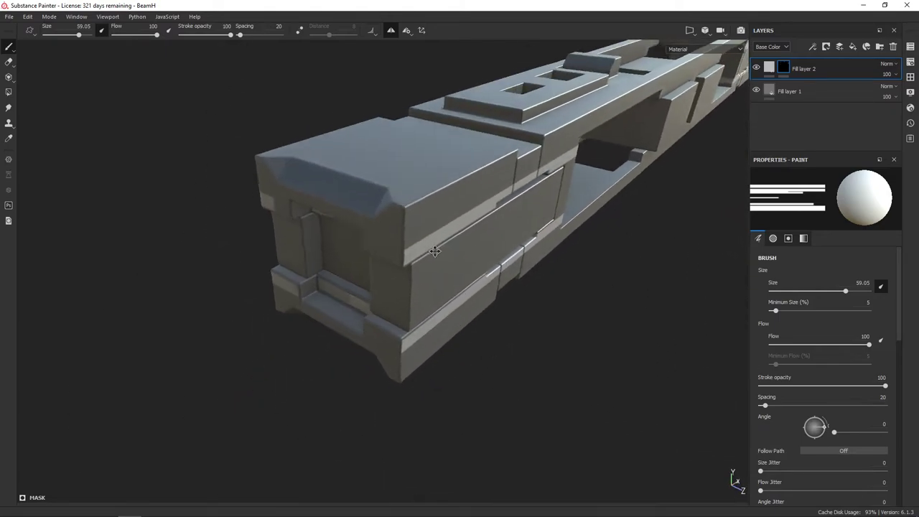
right_click_drag(435, 251, 287, 301, "alt")
mouse_move(287, 302)
left_mouse_down("alt")
mouse_move(508, 262)
mouse_move(519, 228)
left_mouse_up("alt")
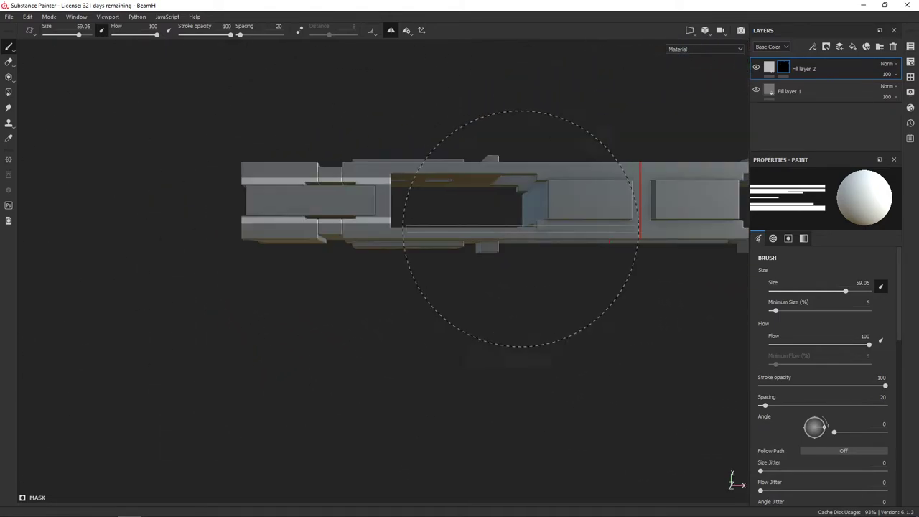
middle_click_drag(520, 229, 390, 318, "alt")
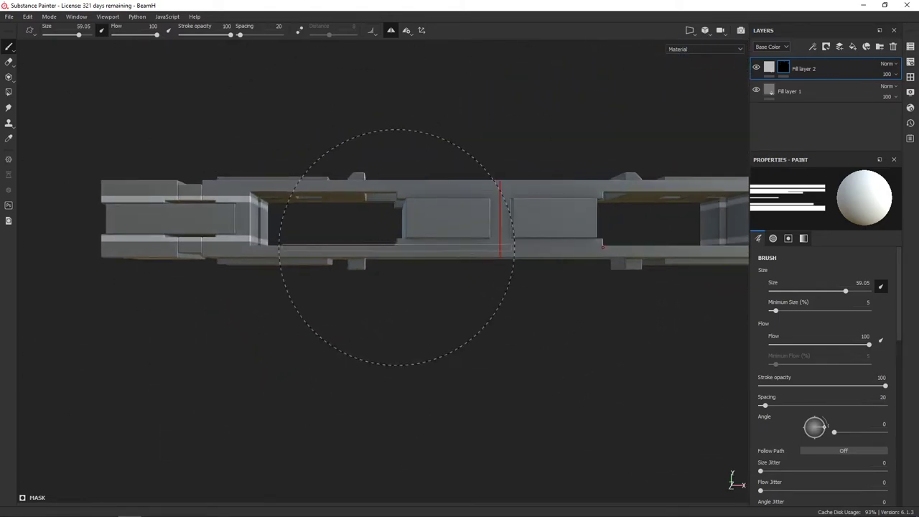
Set the brush to size 11.35 and stamp vertical stripe groups on both centre panels
left_click(910, 76)
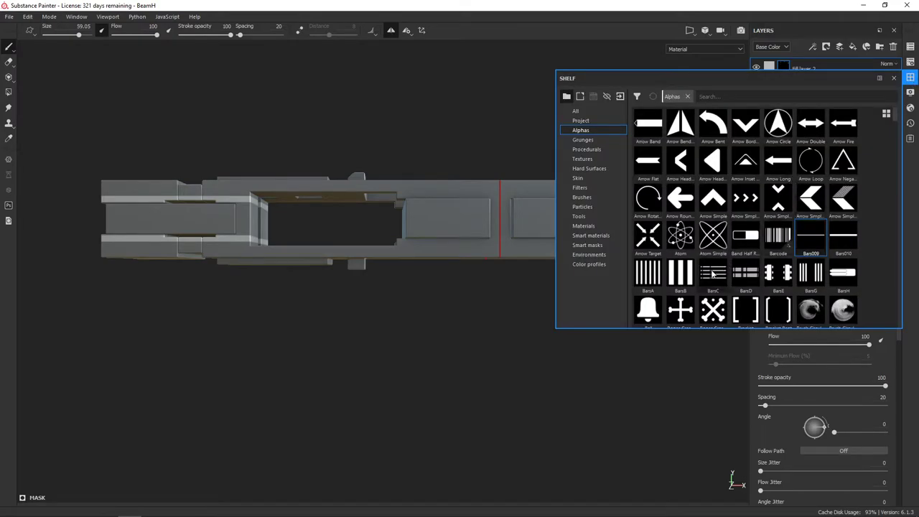
scroll(754, 265, "down", 3)
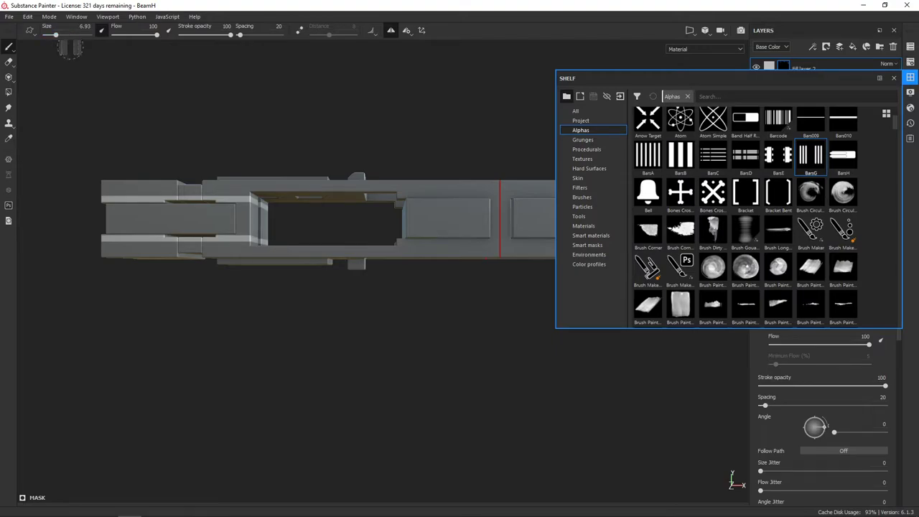
scroll(420, 197, "up", 3)
middle_click_drag(420, 197, 337, 179)
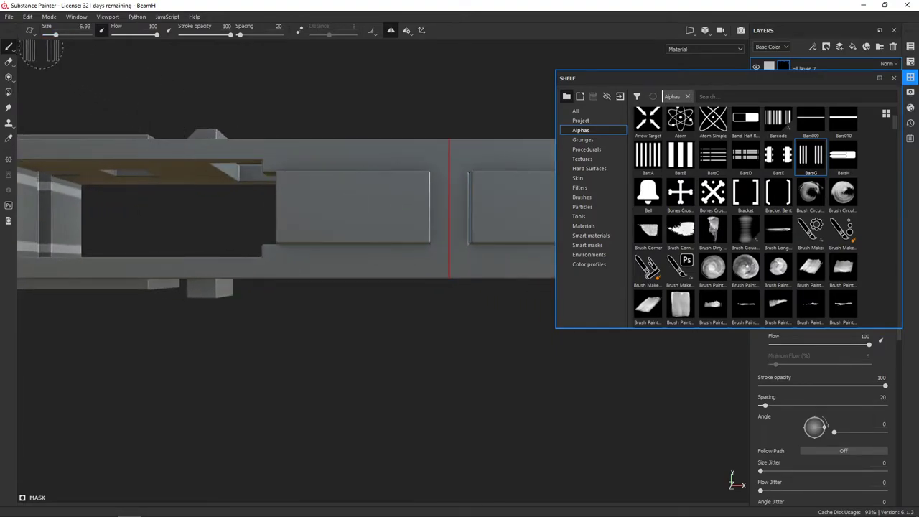
left_click_drag(56, 35, 59, 34)
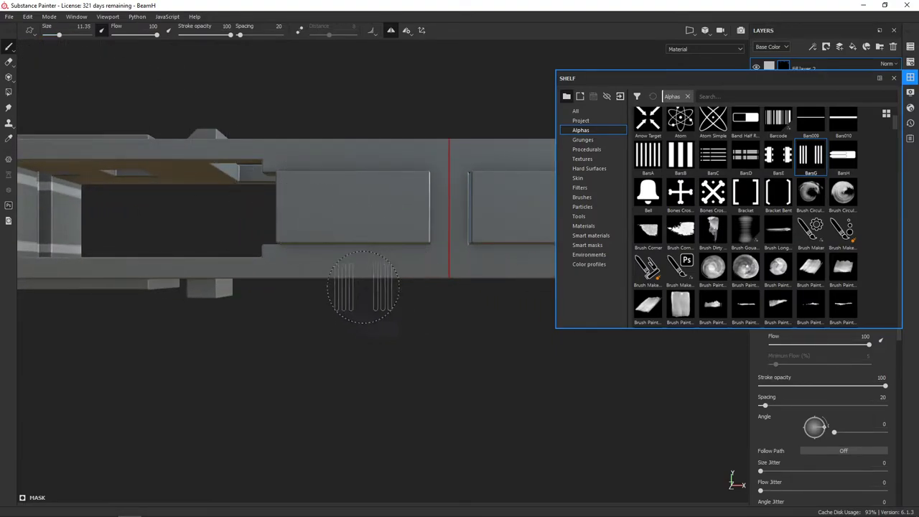
left_click(316, 207)
Choose the BarsC striped alpha from the Shelf for the brush
scroll(316, 207, "down", 3)
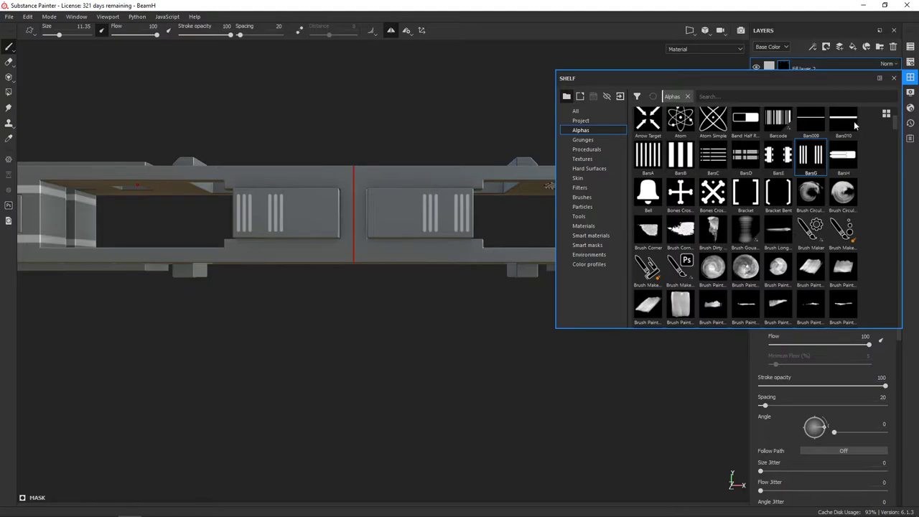
scroll(731, 195, "down", 3)
scroll(731, 196, "up", 3)
scroll(730, 197, "up", 3)
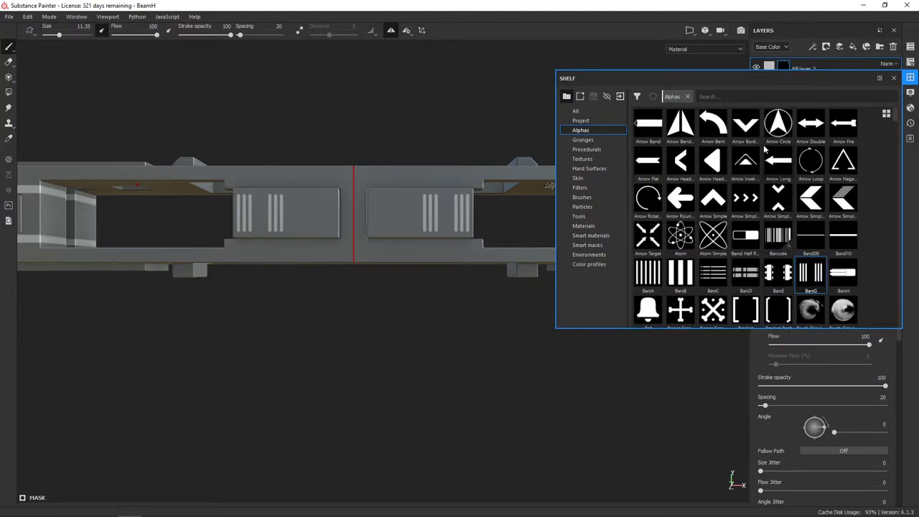
left_click(721, 282)
left_click(910, 77)
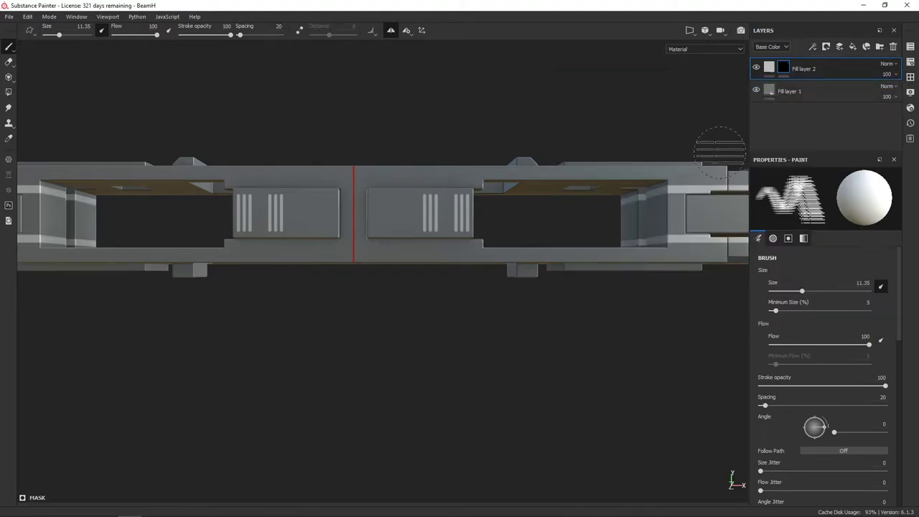
mouse_move(531, 402)
left_mouse_down("alt")
mouse_move(524, 322)
mouse_move(498, 219)
left_mouse_up("alt")
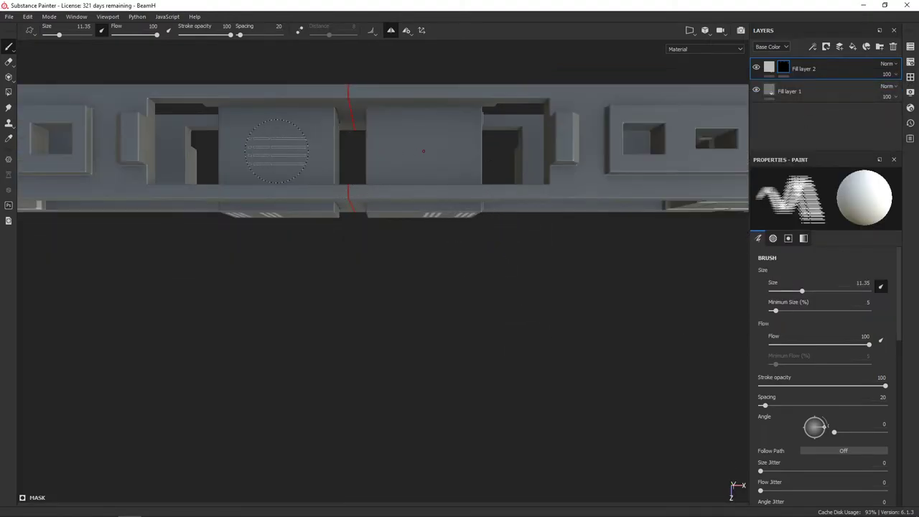
middle_click_drag(302, 158, 325, 267, "alt")
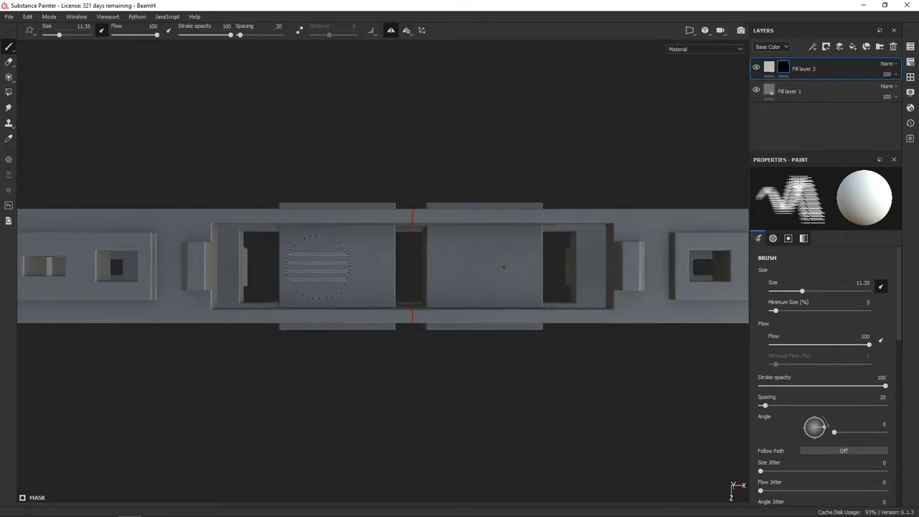
mouse_move(318, 266)
left_mouse_down("alt")
mouse_move(454, 196)
mouse_move(545, 213)
mouse_move(338, 174)
mouse_move(396, 76)
left_mouse_up("alt")
mouse_move(512, 57)
left_mouse_down("alt")
mouse_move(517, 74)
mouse_move(558, 102)
mouse_move(549, 91)
mouse_move(518, 117)
mouse_move(674, 97)
left_mouse_up("alt")
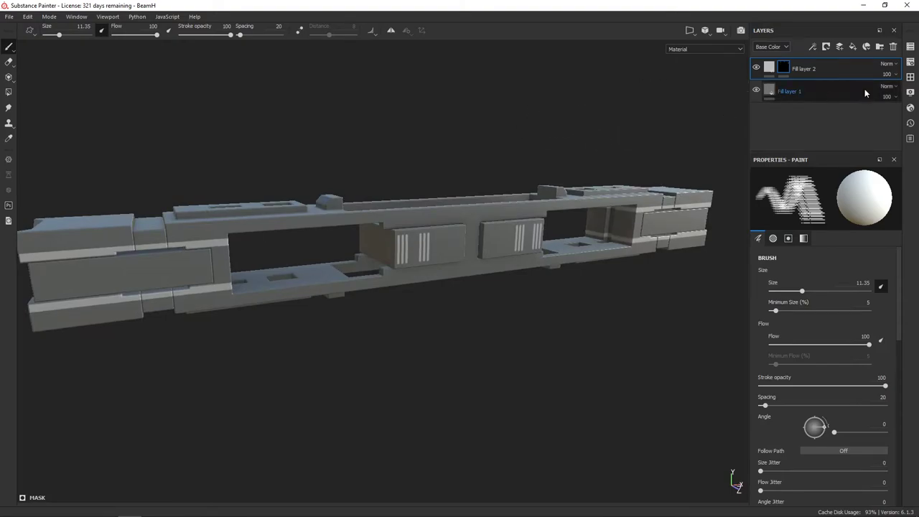
mouse_move(650, 147)
left_mouse_down("alt")
mouse_move(629, 144)
mouse_move(686, 139)
mouse_move(687, 150)
mouse_move(659, 153)
left_mouse_up("alt")
middle_click_drag(659, 153, 676, 161, "alt")
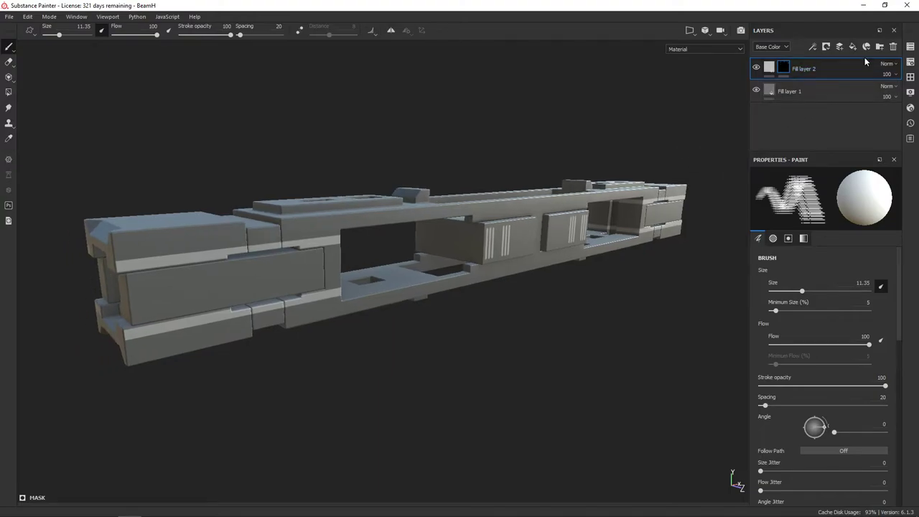
mouse_move(672, 111)
left_mouse_down("alt")
mouse_move(634, 127)
mouse_move(608, 123)
mouse_move(624, 144)
left_mouse_up("alt")
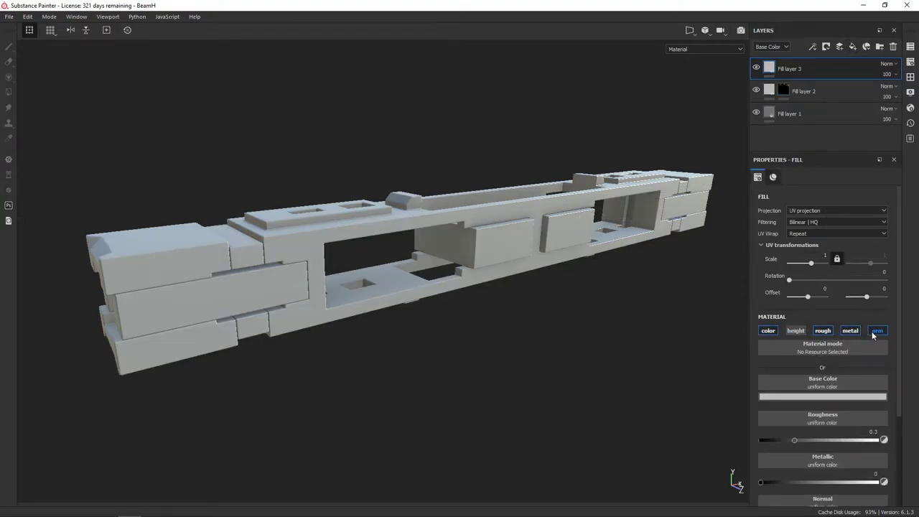
Make the new fill layer black and give it a black mask
left_click_drag(816, 457, 775, 498)
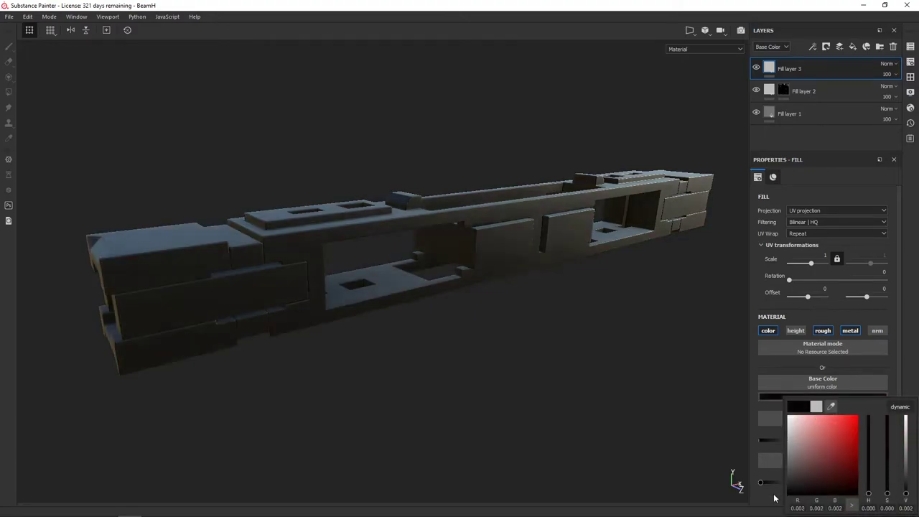
left_click(826, 46)
left_click(840, 67)
Add a Dirt generator to the mask and lower Dirt Level to 0.51
left_click(812, 46)
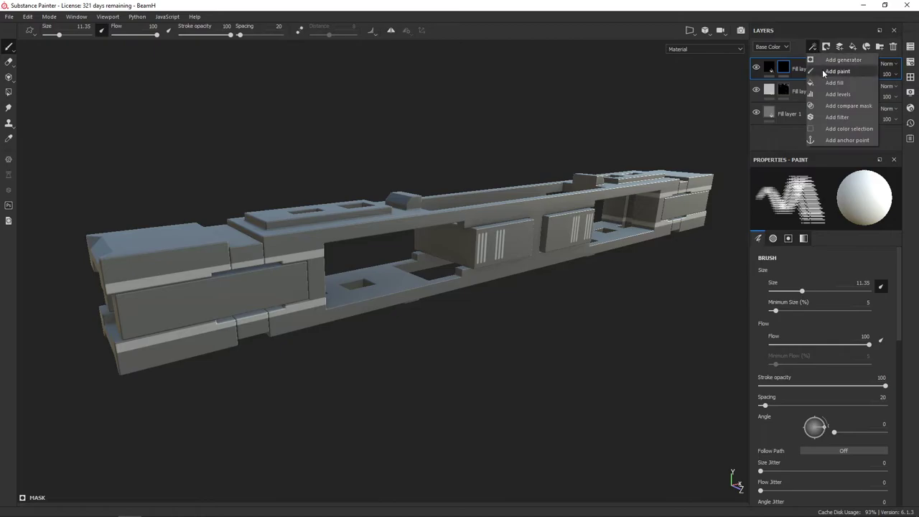
left_click(839, 60)
left_click(822, 195)
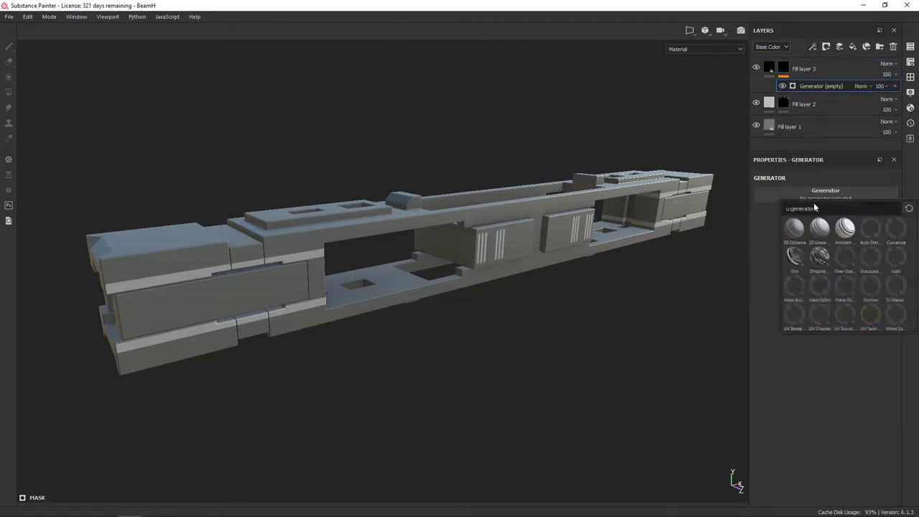
type("dirt")
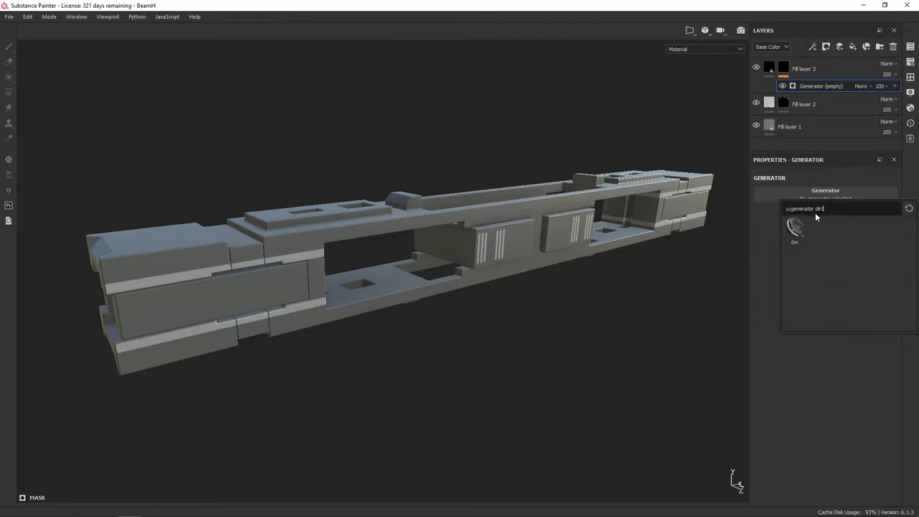
left_click(792, 229)
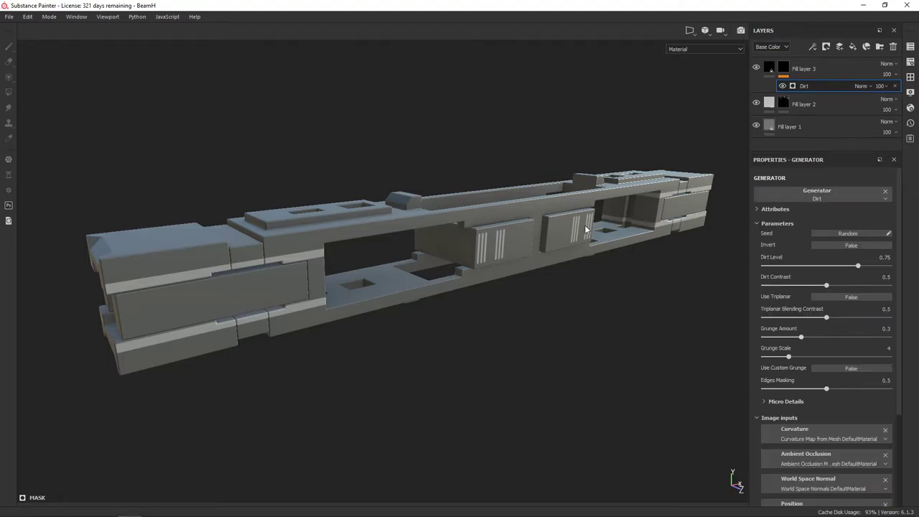
scroll(582, 230, "up", 2)
mouse_move(583, 230)
left_mouse_down("alt")
mouse_move(569, 214)
mouse_move(602, 214)
mouse_move(558, 254)
mouse_move(571, 241)
left_mouse_up("alt")
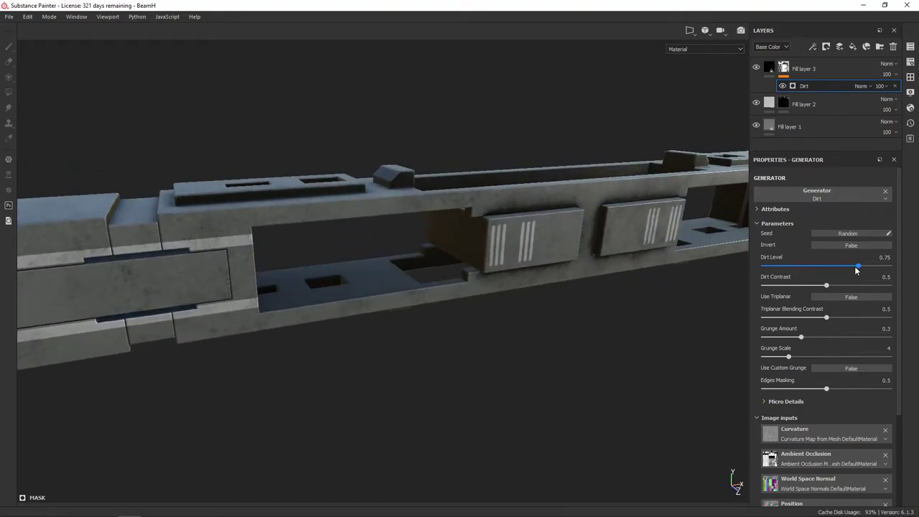
left_click_drag(855, 270, 816, 269)
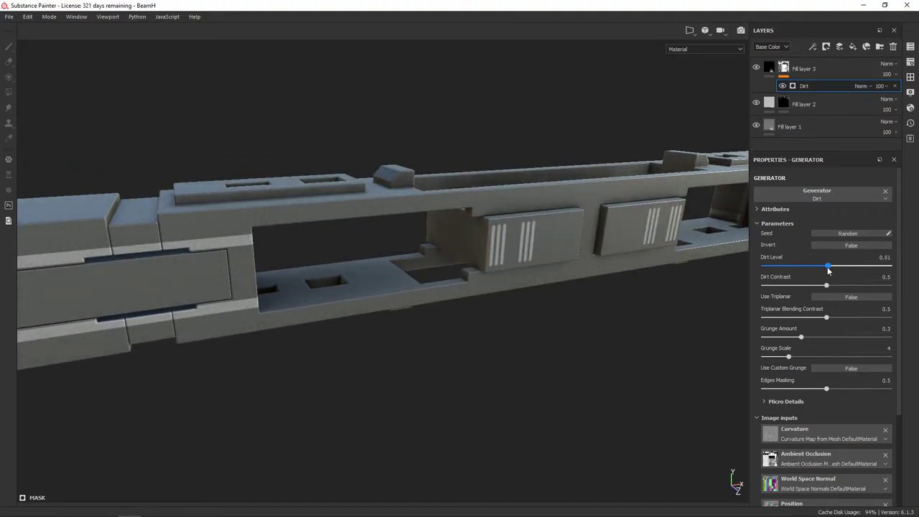
left_click_drag(617, 266, 728, 246, "alt")
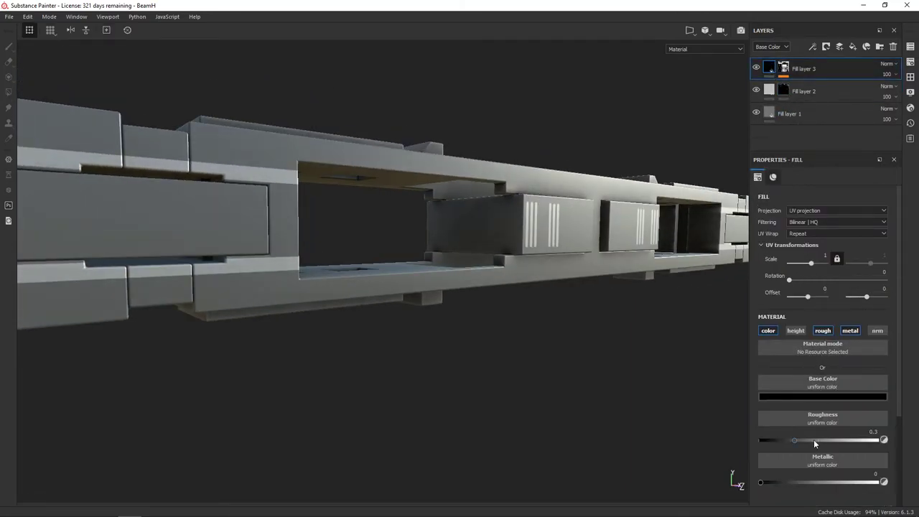
Set the dirt layer's roughness to 0.844 and metallic to 0.248
mouse_move(795, 441)
left_mouse_down()
mouse_move(872, 444)
mouse_move(861, 441)
left_mouse_up()
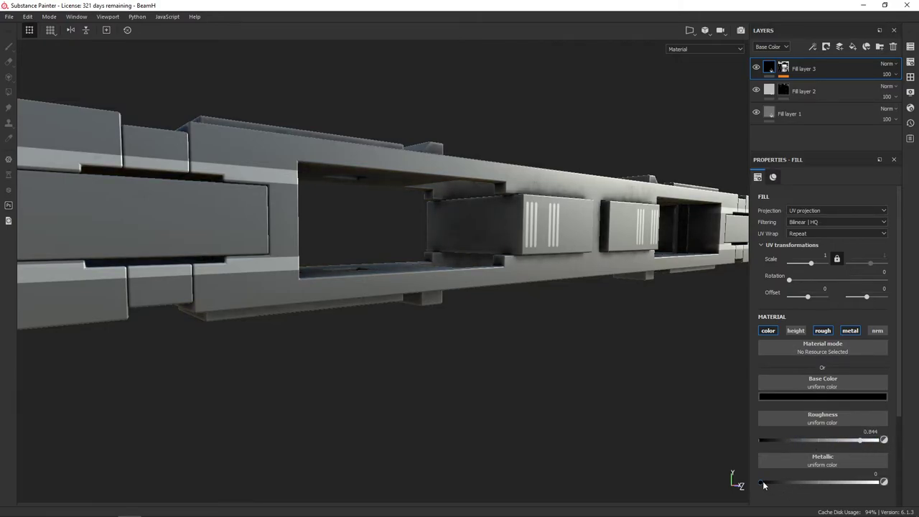
left_click_drag(824, 482, 880, 484)
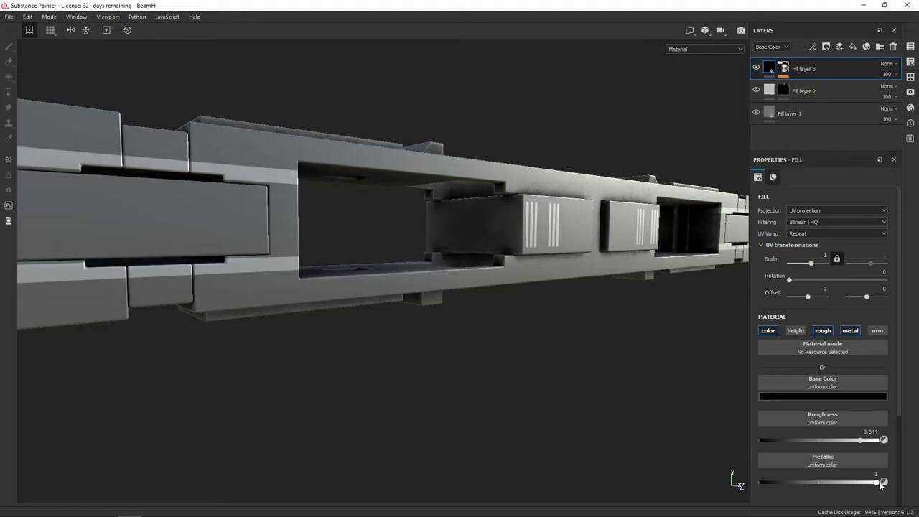
left_click_drag(802, 481, 788, 481)
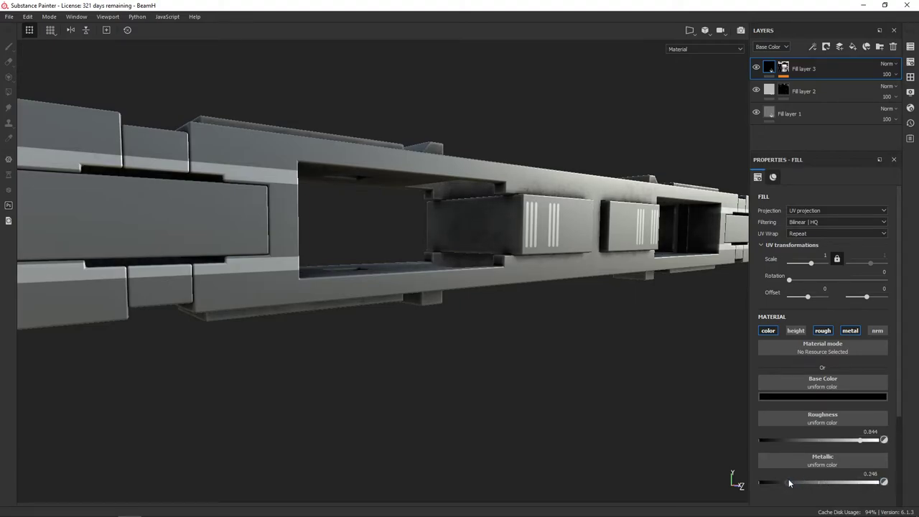
left_click_drag(646, 324, 652, 310, "alt")
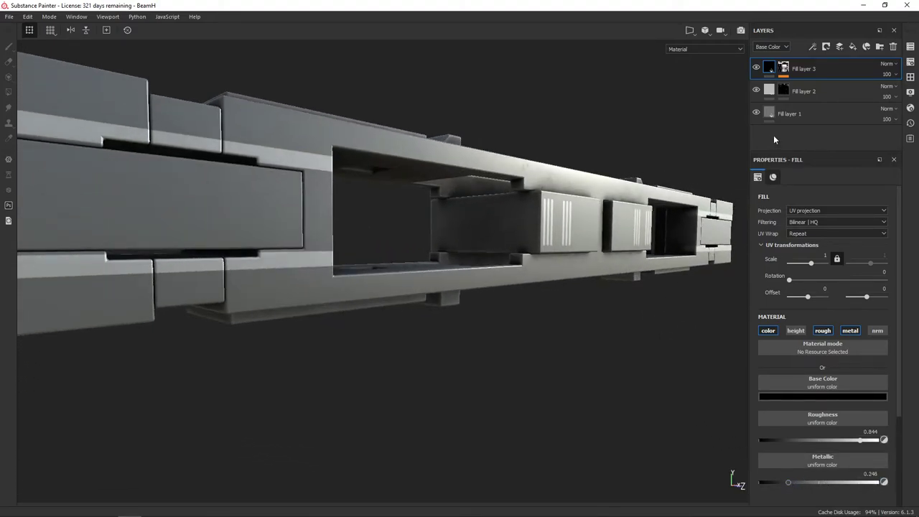
Give Fill layer 1 roughness 0.388 and metallic 0.644
left_click(768, 112)
left_click_drag(803, 443, 805, 440)
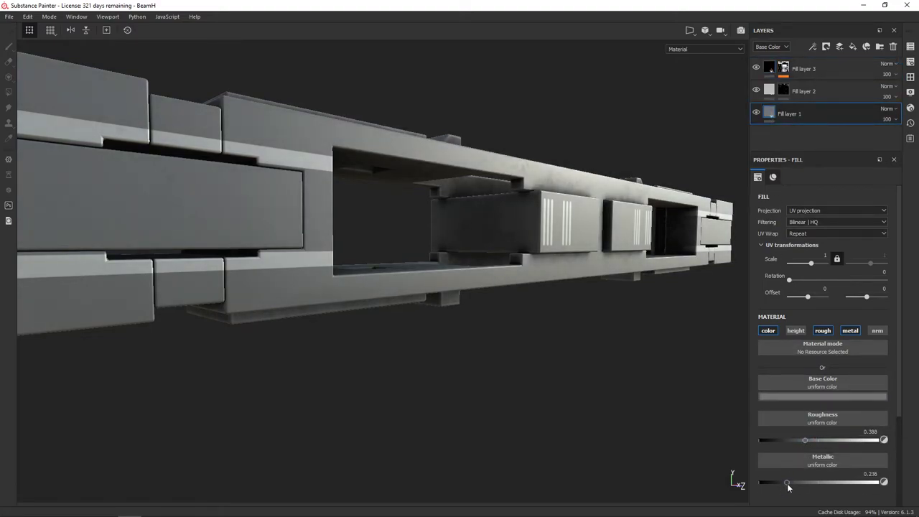
left_click_drag(787, 481, 840, 483)
left_click_drag(620, 353, 684, 313, "alt")
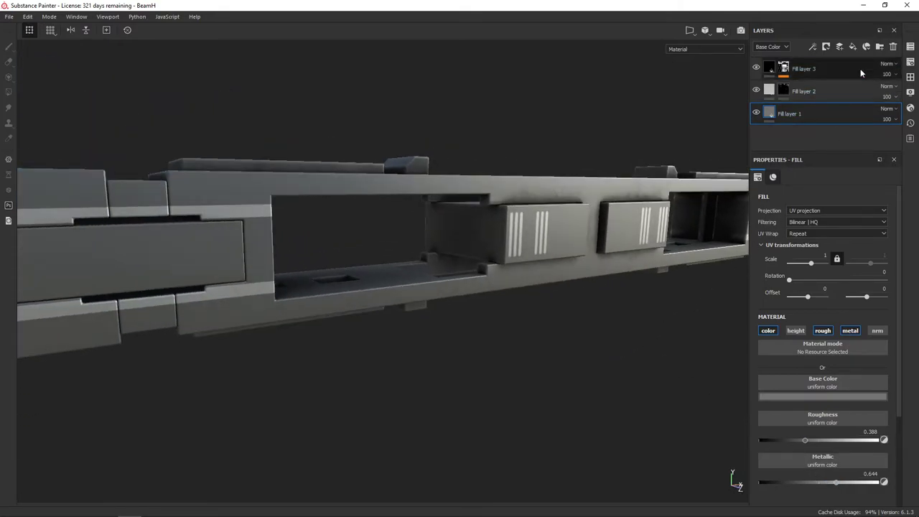
Add Fill layer 4 using only colour, height and roughness, with a dark 0.102 grey colour
left_click(853, 48)
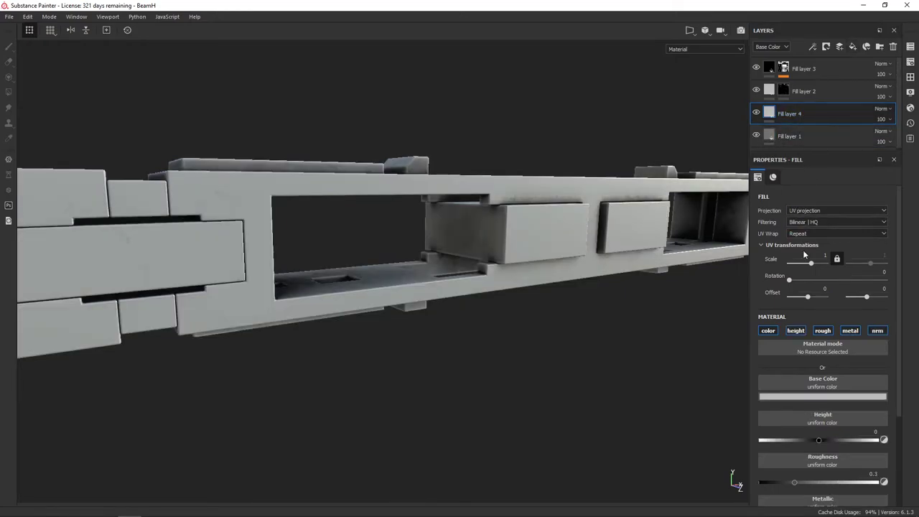
left_click(796, 330)
left_click(822, 330)
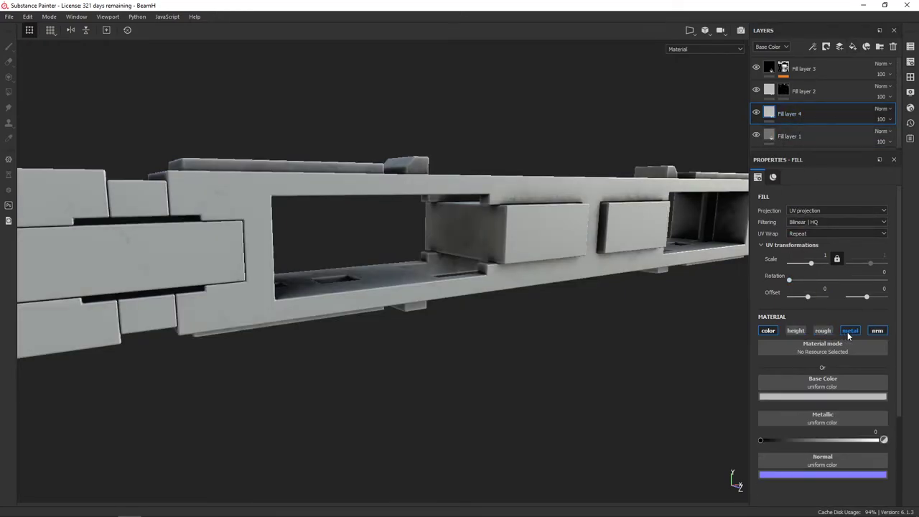
left_click(849, 330)
left_click(795, 330)
left_click(823, 331)
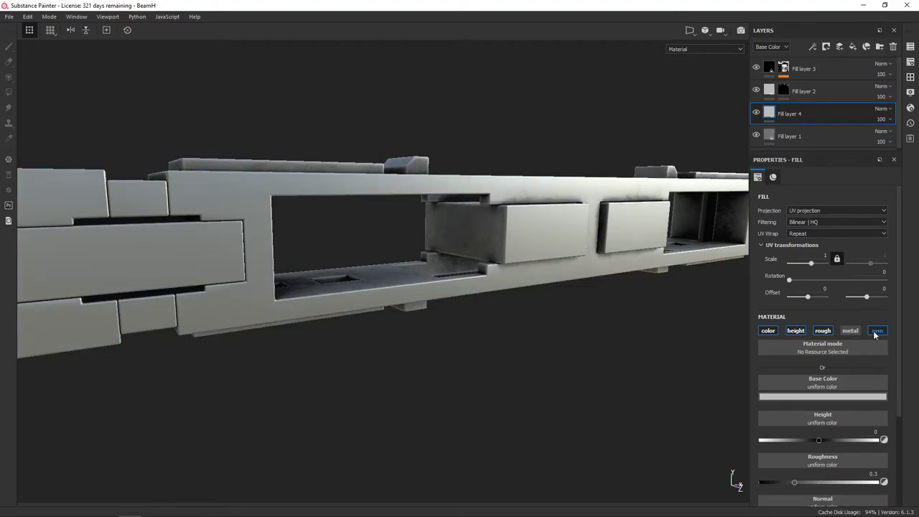
left_click(872, 331)
left_click(833, 395)
left_click_drag(802, 350, 763, 348)
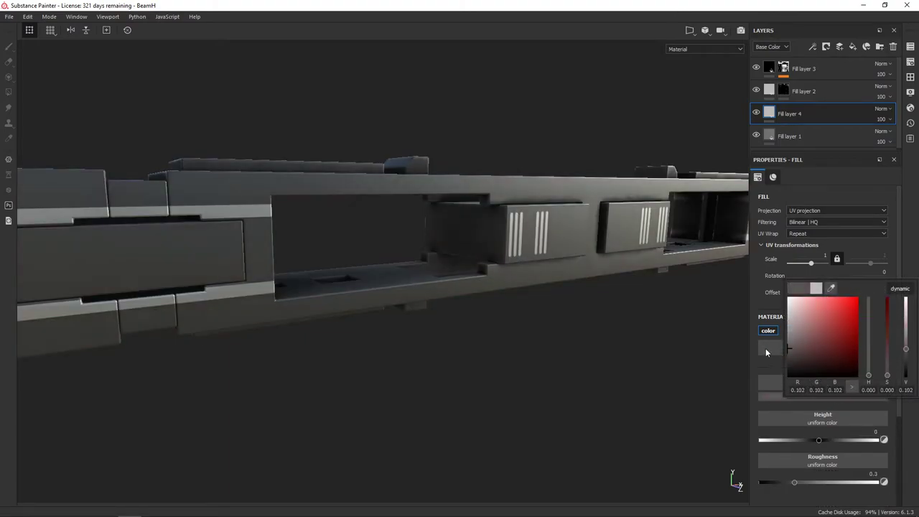
left_click(803, 456)
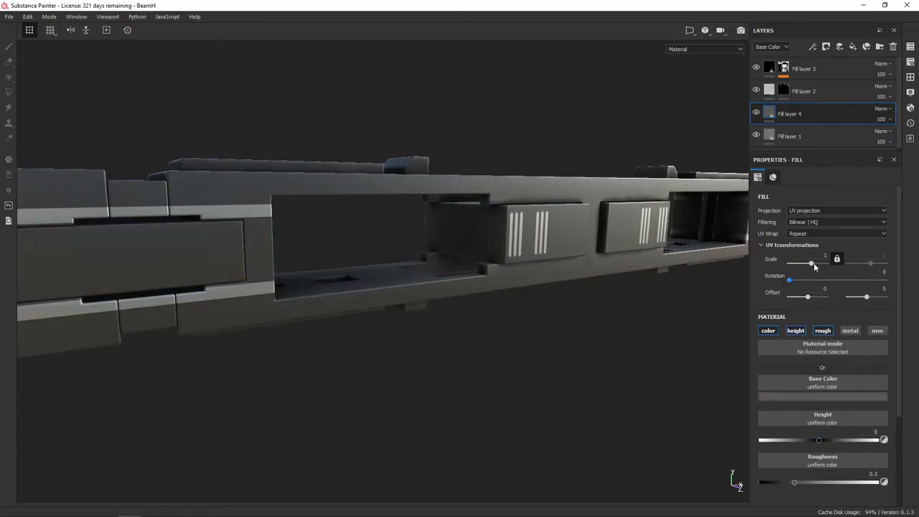
Give Fill layer 4 a black mask containing a fill effect
left_click(826, 46)
left_click(834, 69)
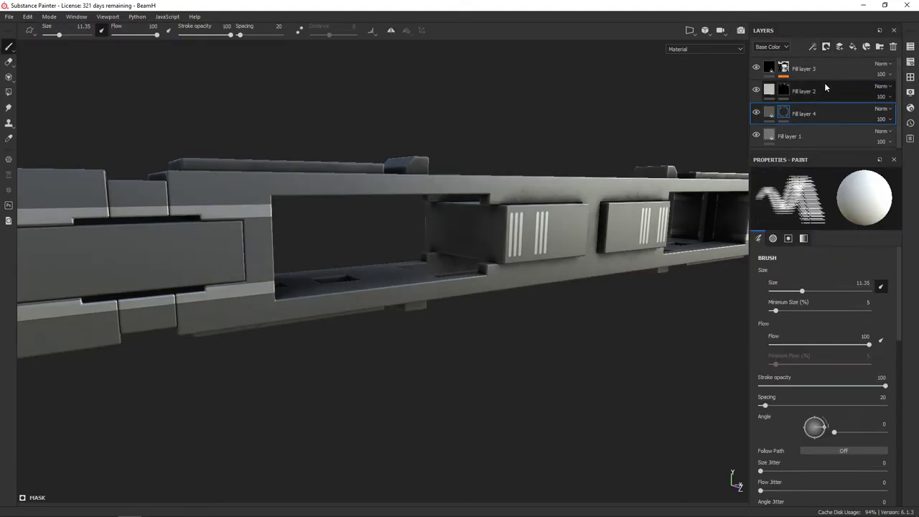
left_click(812, 47)
left_click(826, 83)
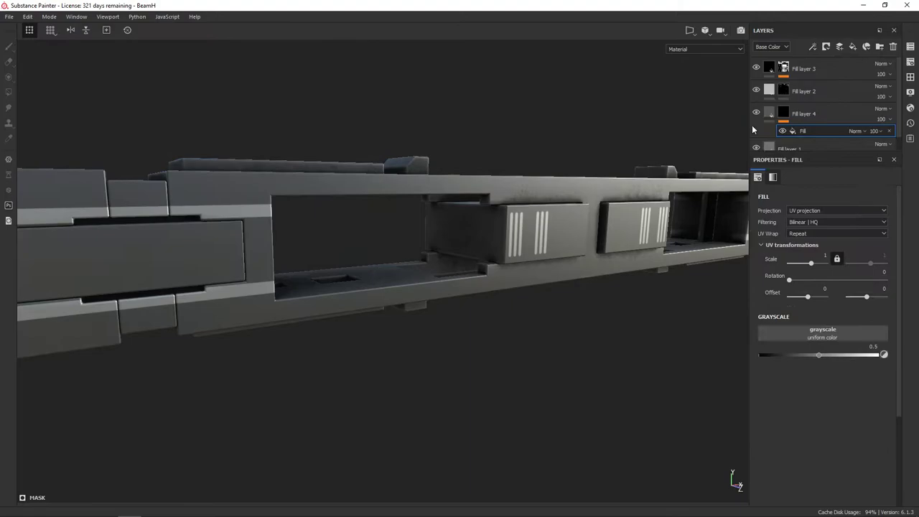
Set the mask fill to Grunge Dirt Splats with balance raised to 0.63
left_click(813, 329)
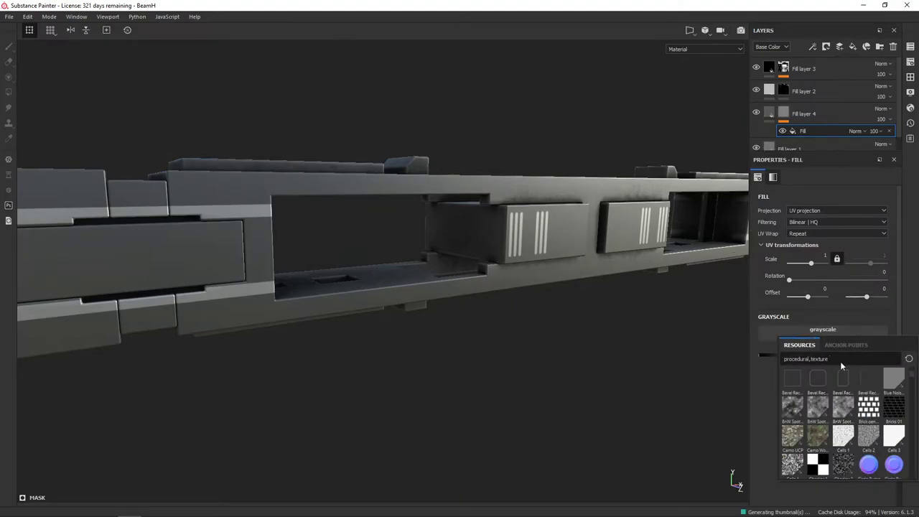
type(" grung")
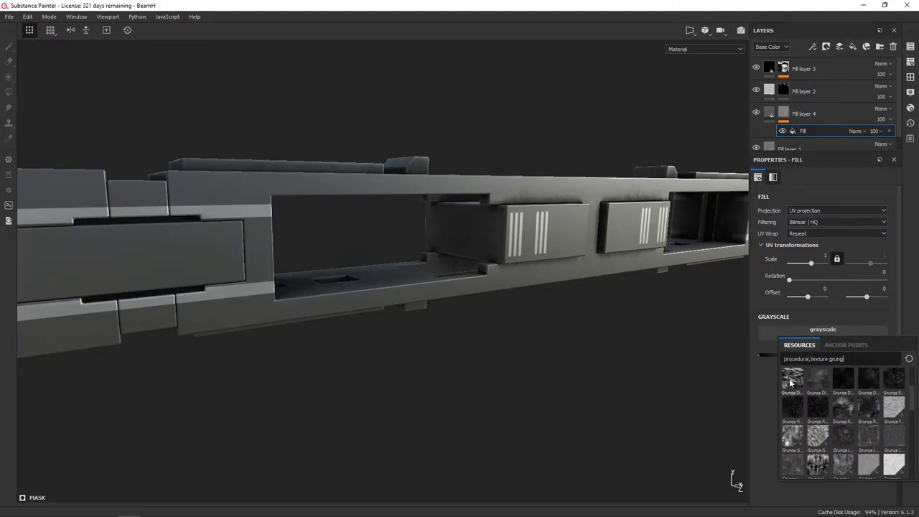
left_click(847, 386)
mouse_move(662, 353)
left_mouse_down("alt")
mouse_move(667, 341)
mouse_move(694, 341)
mouse_move(550, 322)
mouse_move(553, 338)
left_mouse_up("alt")
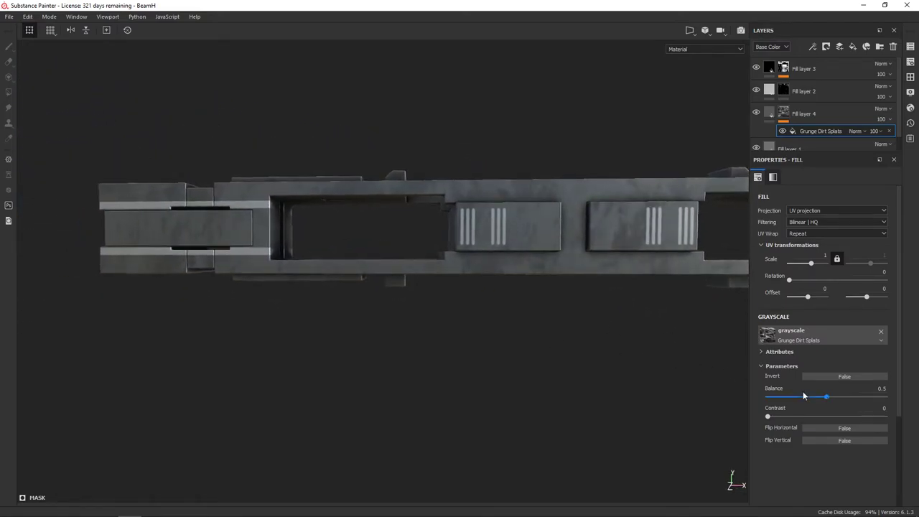
left_click_drag(826, 396, 849, 398)
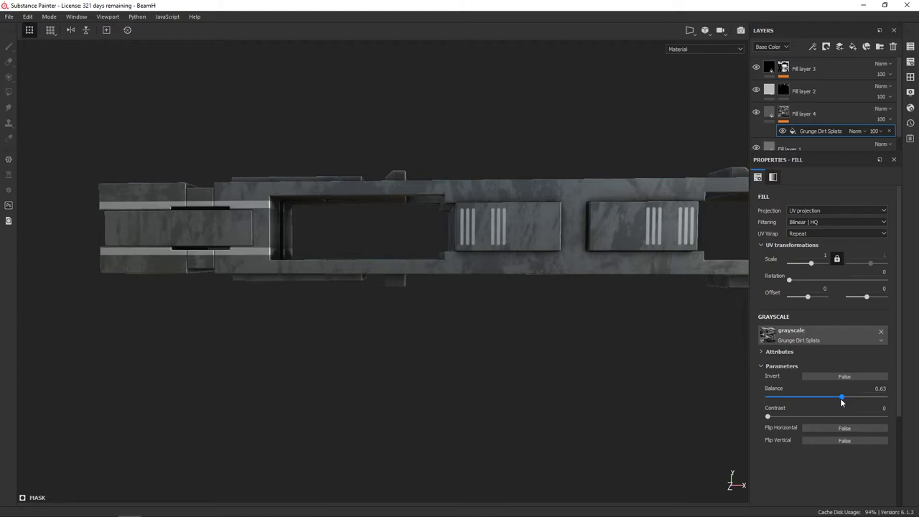
Lower Fill layer 4's height to -0.0160
left_click(790, 144)
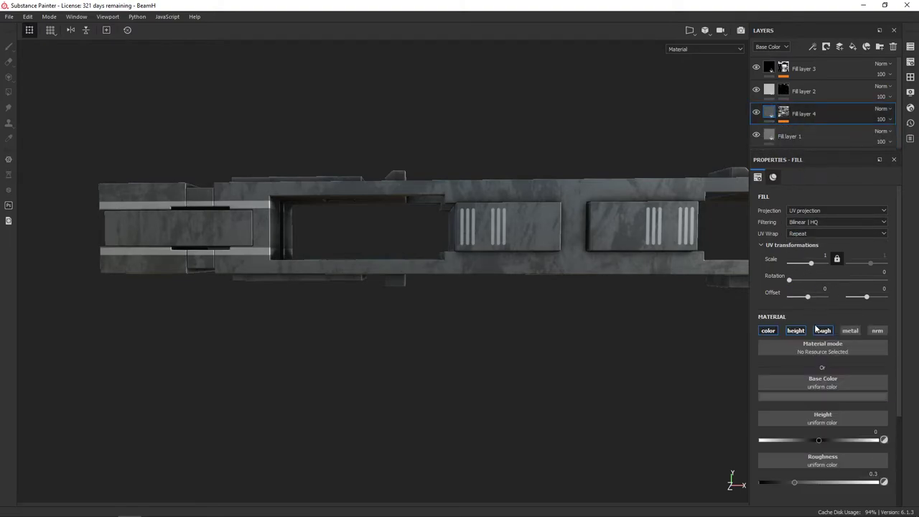
left_click(818, 440)
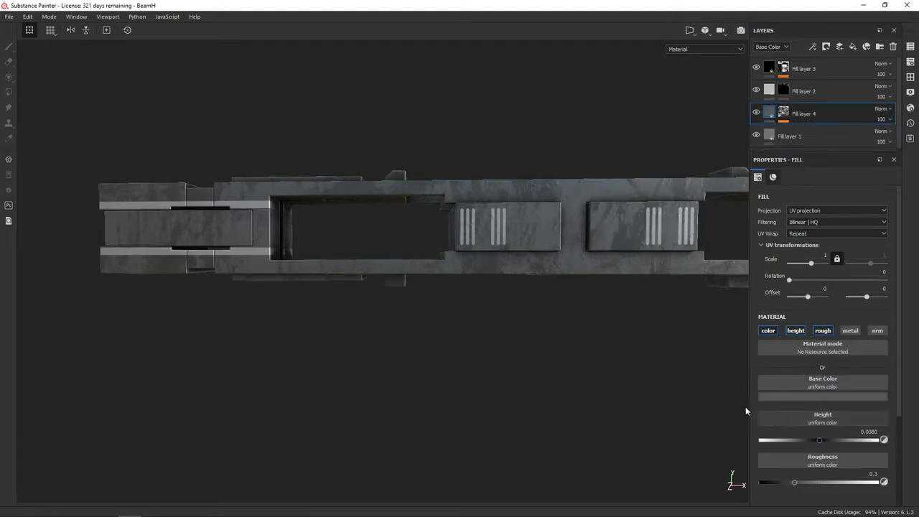
scroll(498, 268, "up", 3)
mouse_move(498, 268)
left_mouse_down("alt")
mouse_move(570, 267)
mouse_move(707, 363)
left_mouse_up("alt")
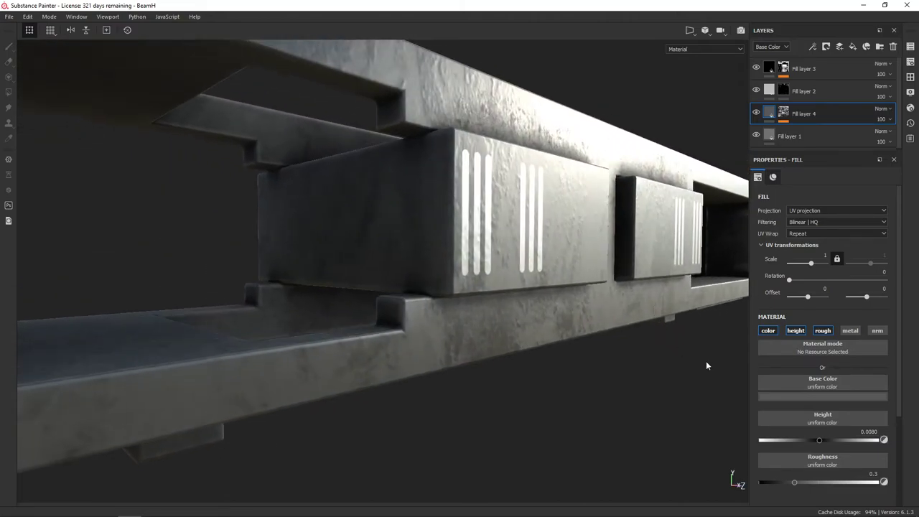
left_click_drag(820, 440, 817, 440)
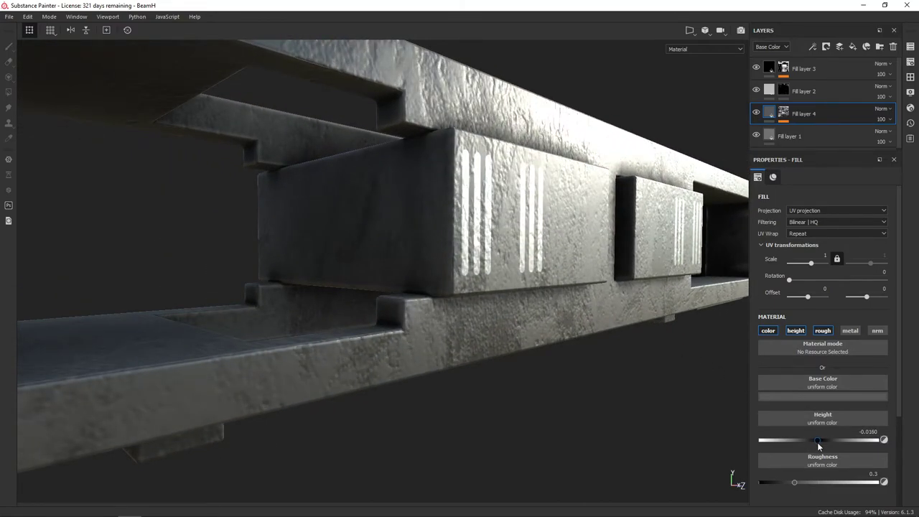
mouse_move(738, 419)
left_mouse_down("alt")
mouse_move(636, 338)
mouse_move(567, 325)
left_mouse_up("alt")
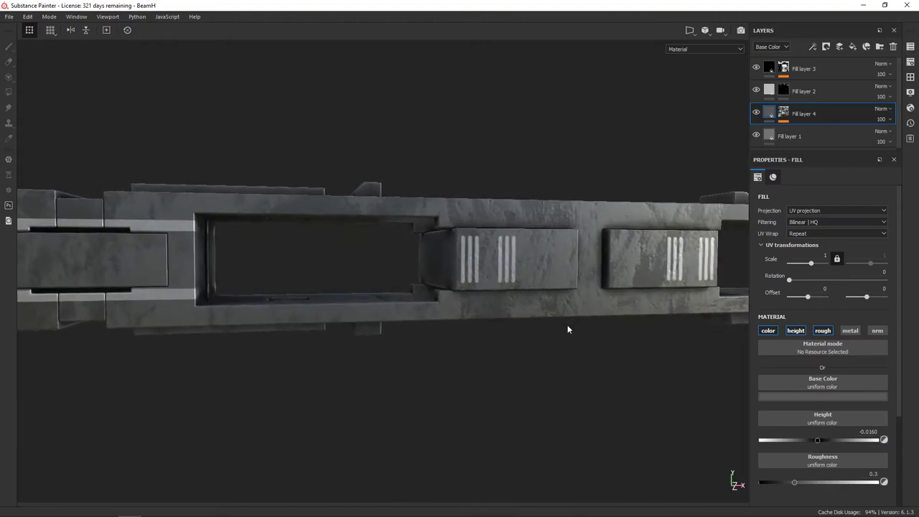
Expand Fill layer 4's mask contents and select the mask
left_click(825, 211)
left_click(818, 225)
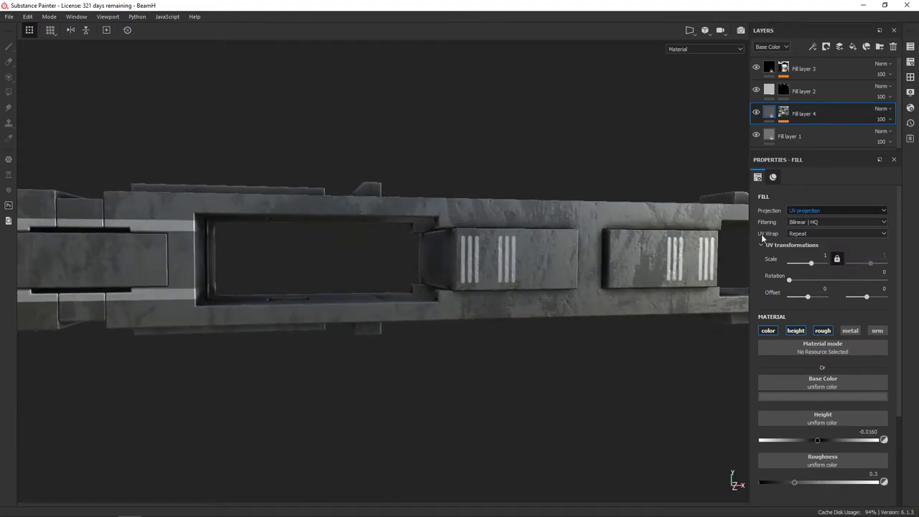
left_click(825, 221)
left_click(818, 228)
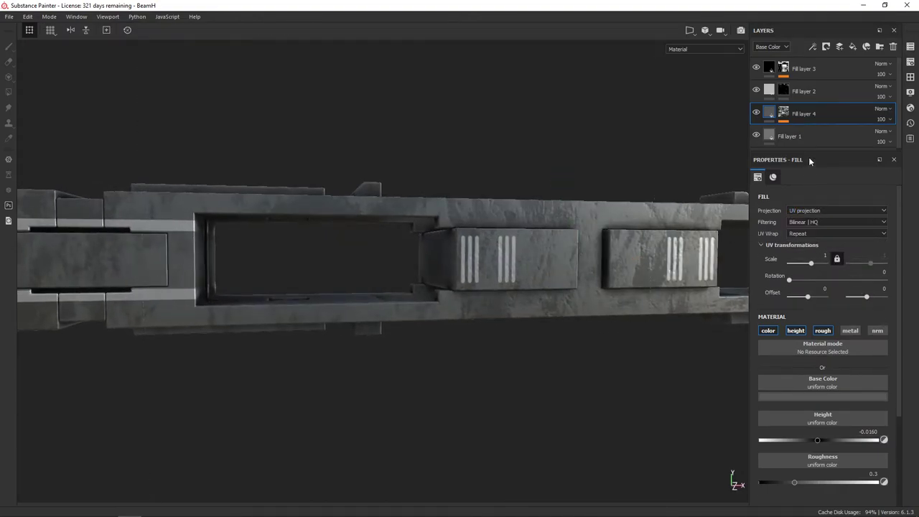
Set the Grunge Dirt Splats fill to Tri-planar projection at scale 3.69
scroll(826, 308, "down", 2)
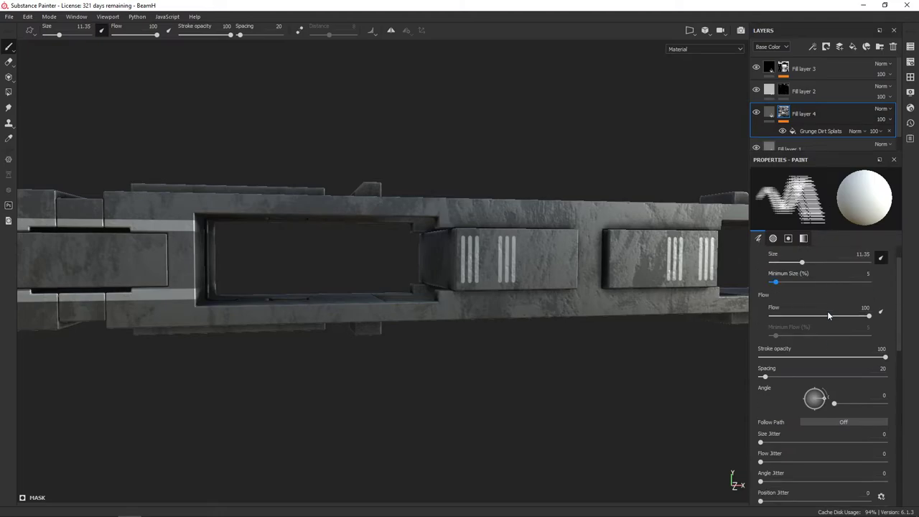
scroll(827, 310, "down", 5)
scroll(830, 313, "down", 3)
scroll(831, 315, "down", 2)
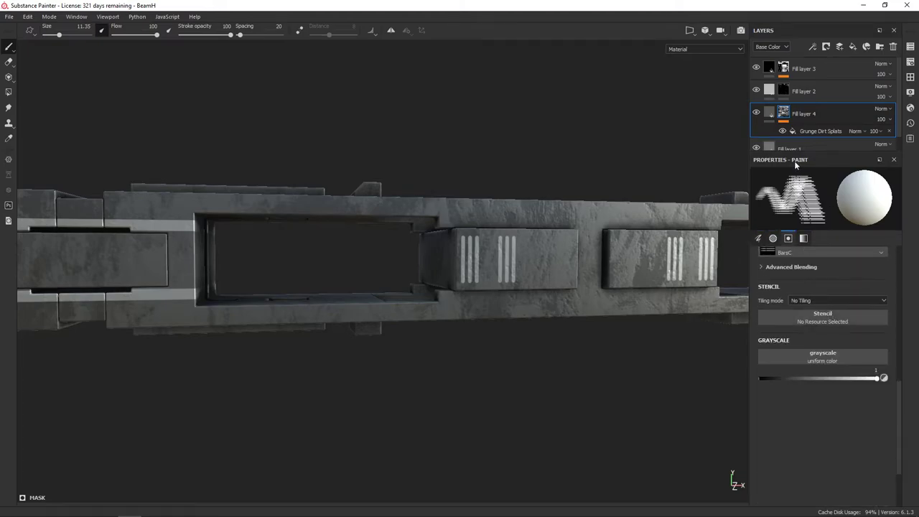
left_click(819, 131)
left_click(814, 210)
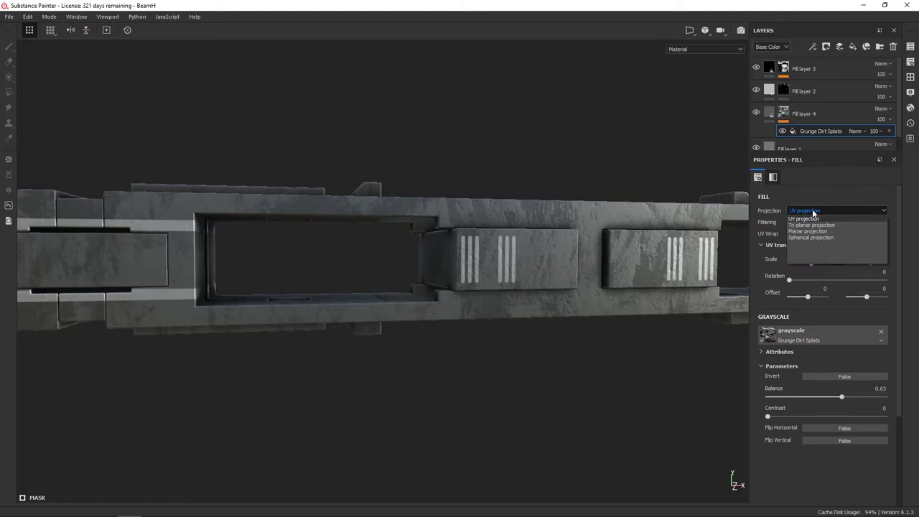
left_click(814, 221)
mouse_move(563, 231)
left_mouse_down("alt")
mouse_move(641, 205)
mouse_move(775, 252)
left_mouse_up("alt")
left_click_drag(812, 283, 811, 284)
mouse_move(546, 237)
left_mouse_down("alt")
mouse_move(629, 268)
mouse_move(532, 281)
mouse_move(567, 323)
left_mouse_up("alt")
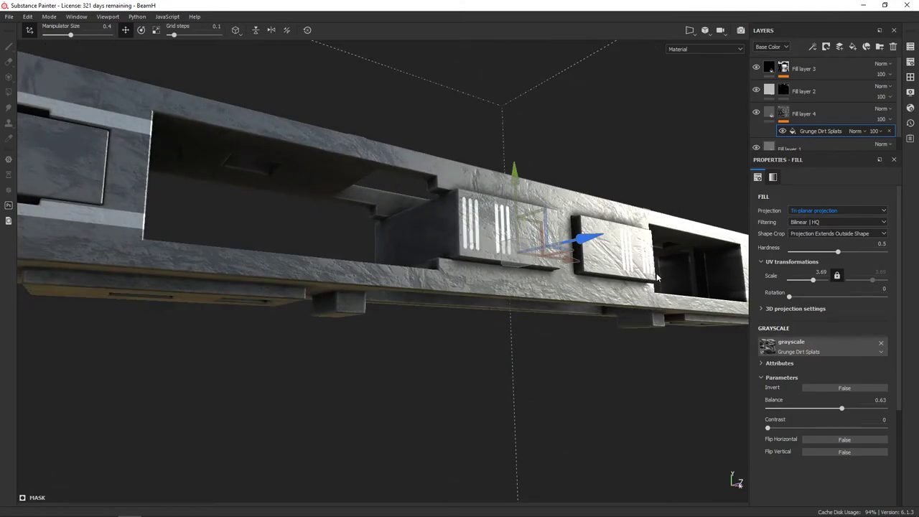
Add Fill layer 5 with color, roughness, metallic and normal channels off, leaving height only
left_click(852, 48)
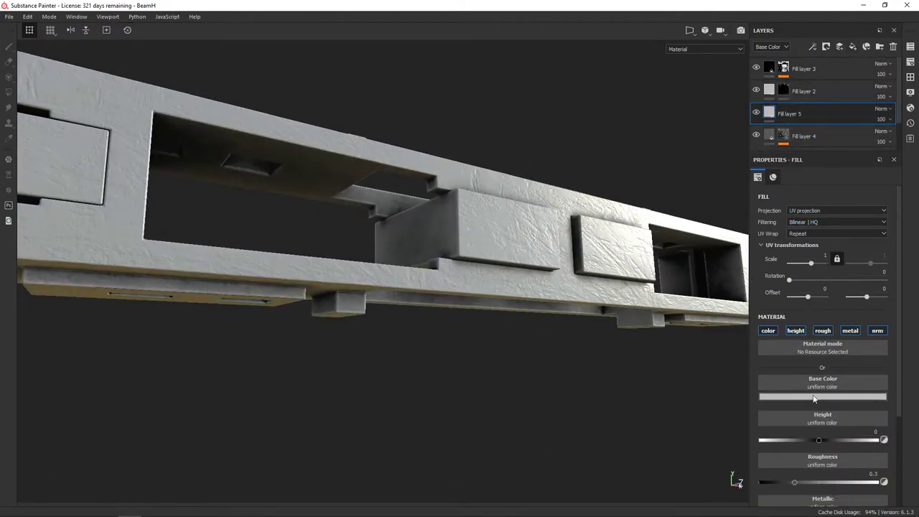
left_click(767, 330)
left_click(823, 330)
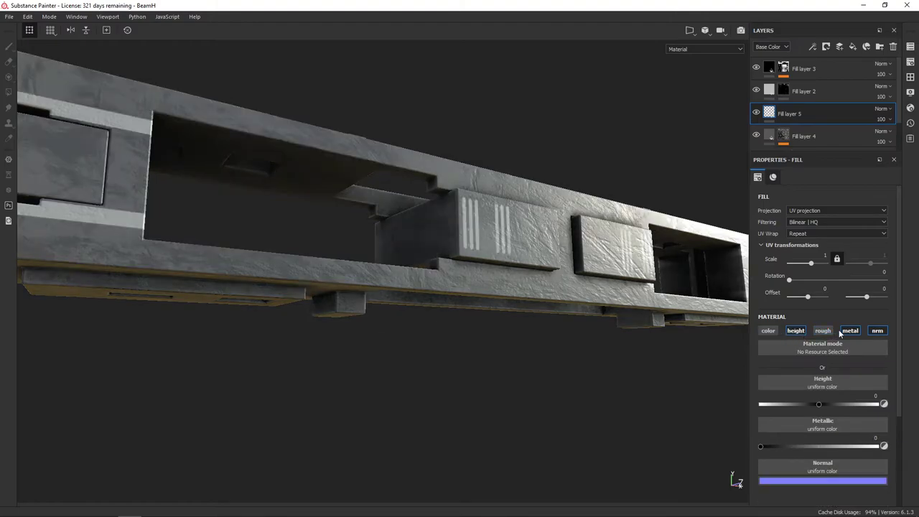
left_click(850, 331)
left_click(877, 331)
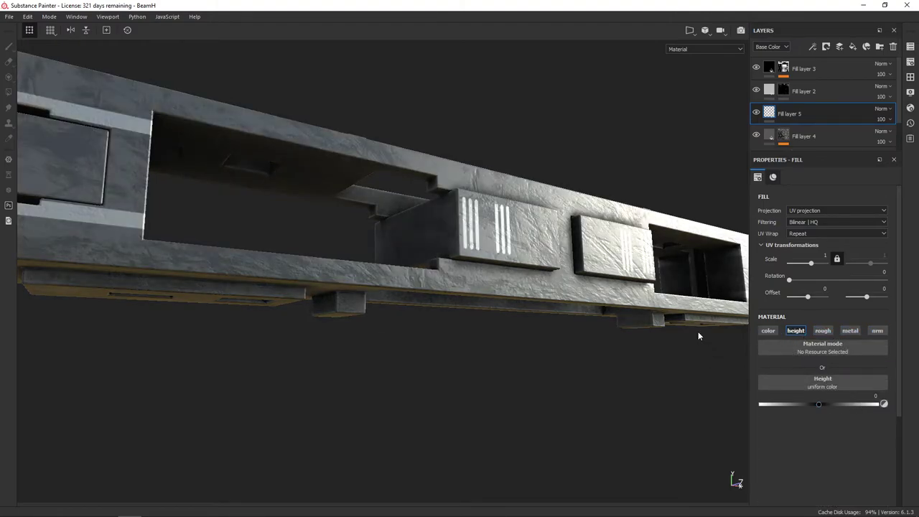
mouse_move(696, 332)
left_mouse_down("alt")
mouse_move(680, 348)
mouse_move(751, 270)
left_mouse_up("alt")
Give Fill layer 5 a black mask with a fill effect using Grunge Concrete Old
left_click(829, 55)
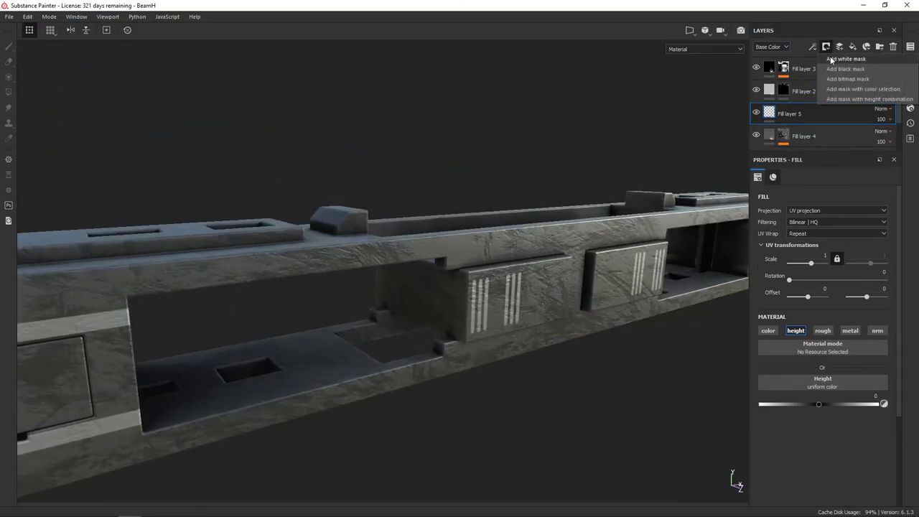
left_click(831, 68)
left_click(813, 48)
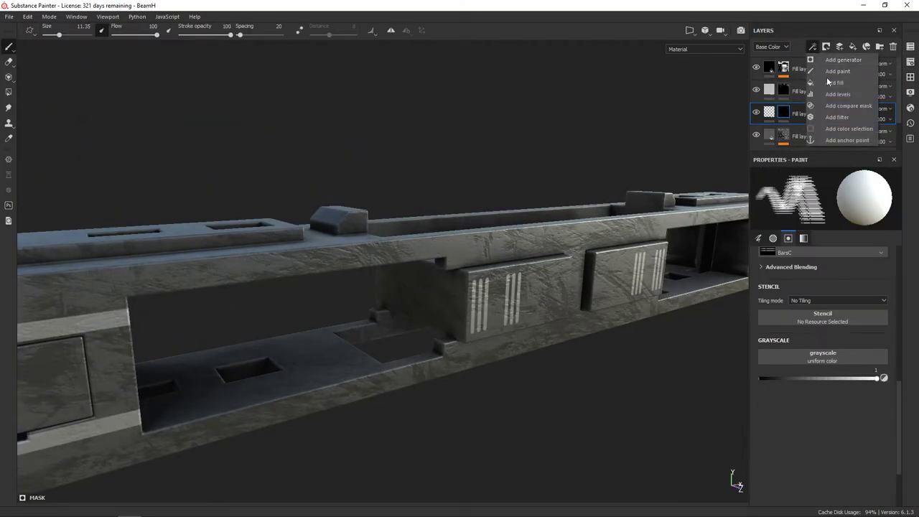
left_click(827, 92)
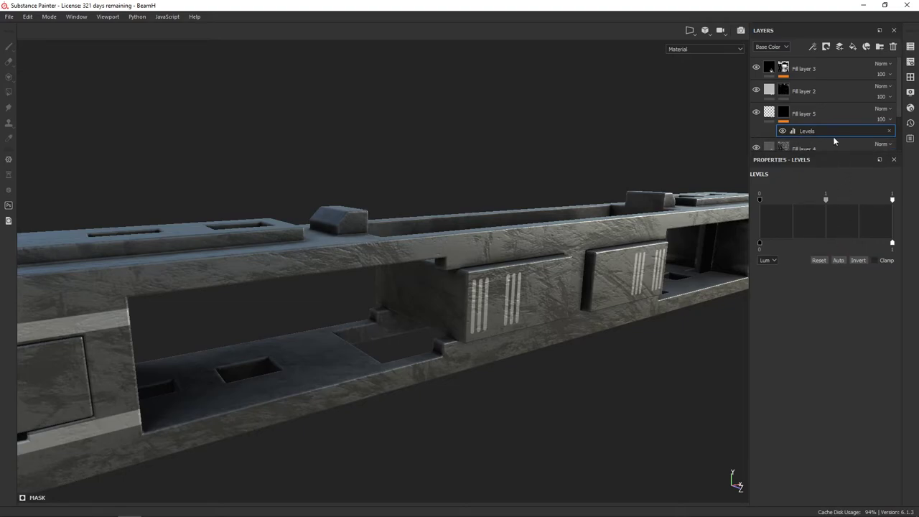
key("ctrl+z")
left_click(812, 47)
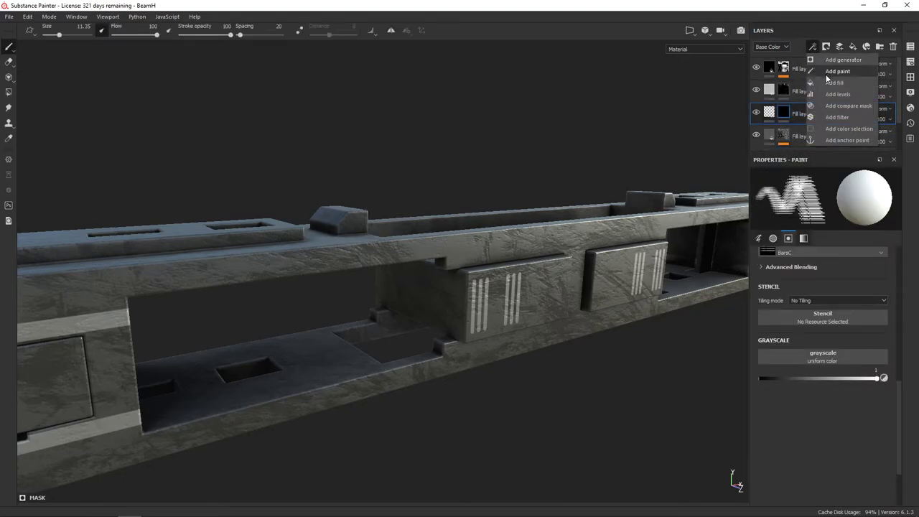
left_click(827, 92)
left_click(814, 50)
left_click(835, 80)
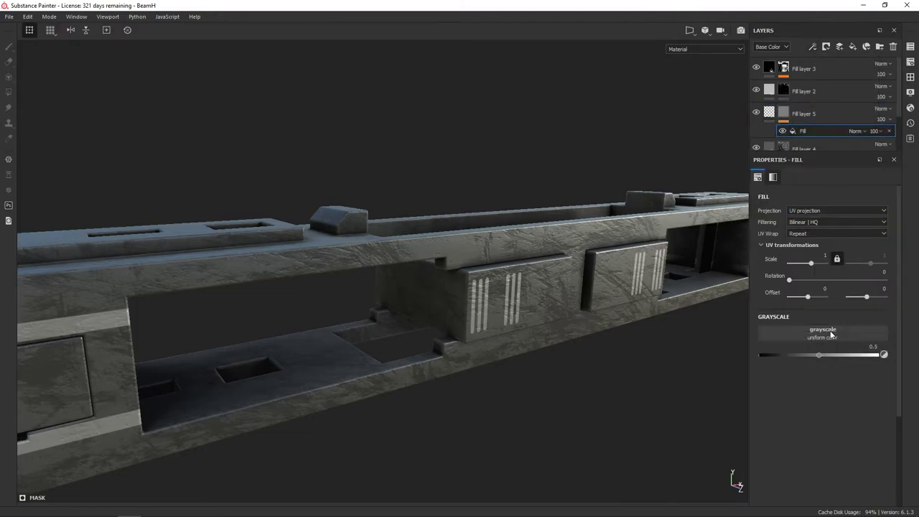
left_click(830, 332)
type("procedural,texture grung")
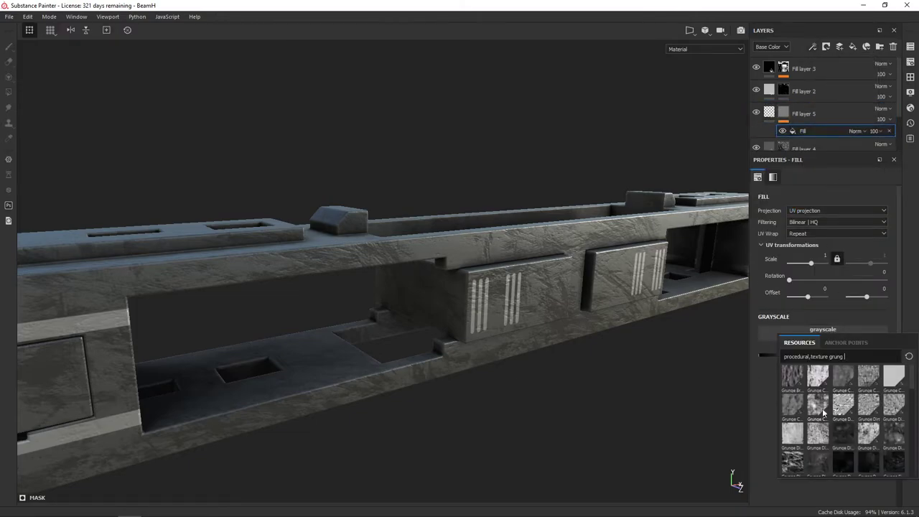
left_click(823, 412)
Set Fill layer 5's height to -0.0080 with tri-planar projection
left_click_drag(682, 380, 703, 356, "alt")
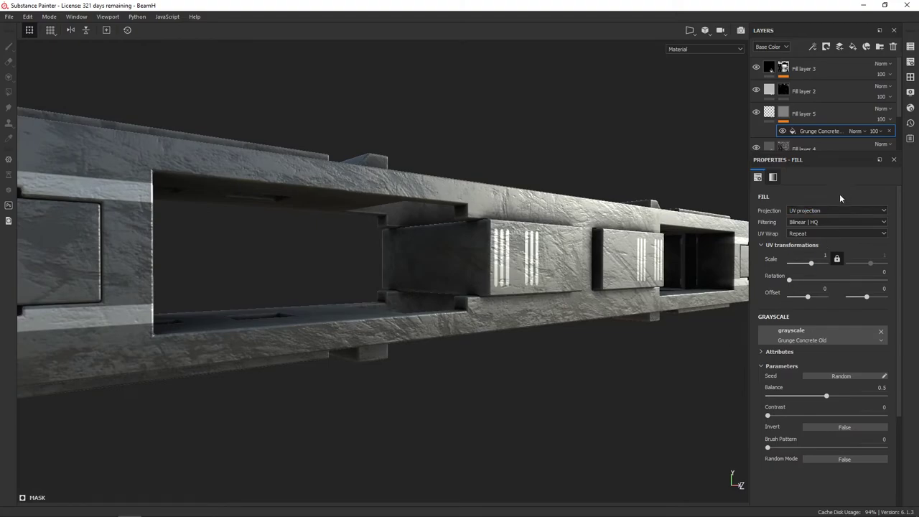
left_click(772, 113)
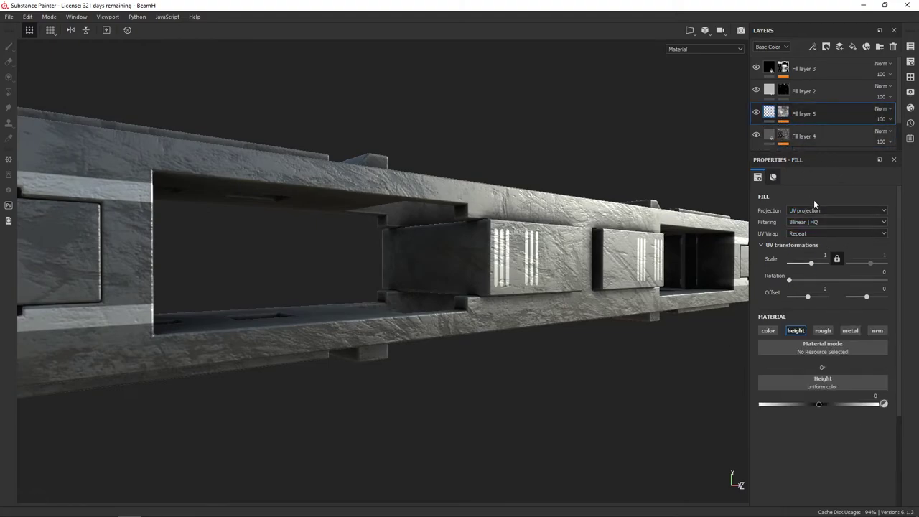
left_click_drag(818, 403, 817, 403)
mouse_move(718, 344)
left_mouse_down("alt")
mouse_move(660, 310)
mouse_move(660, 293)
mouse_move(702, 340)
left_mouse_up("alt")
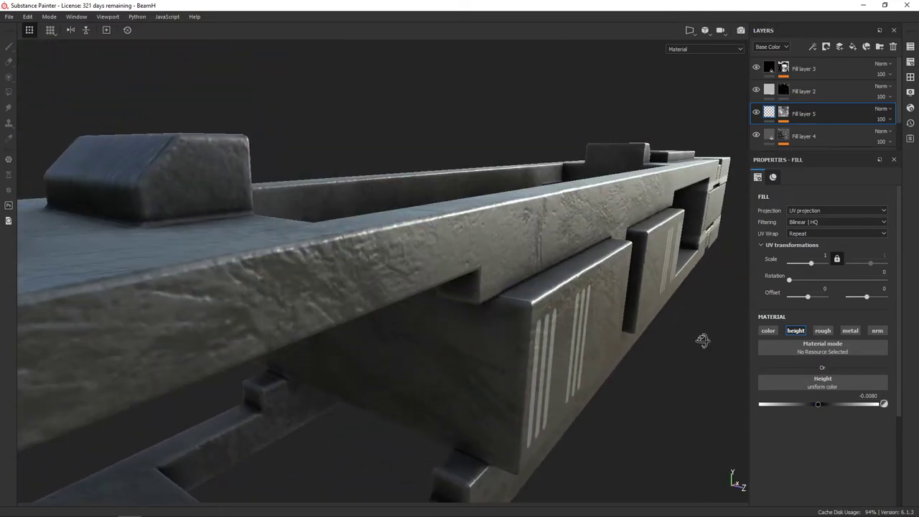
left_click(797, 210)
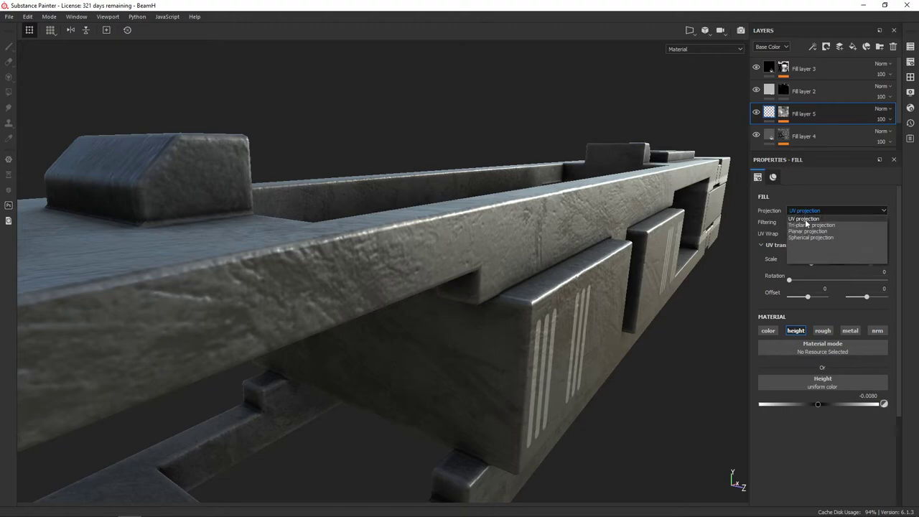
left_click(805, 225)
mouse_move(646, 273)
left_mouse_down("alt")
mouse_move(580, 230)
mouse_move(639, 198)
mouse_move(689, 208)
left_mouse_up("alt")
left_click(783, 112)
Swap Fill layer 5's mask fill texture from Grunge Concrete Old to Grunge Map 005
left_click(809, 135)
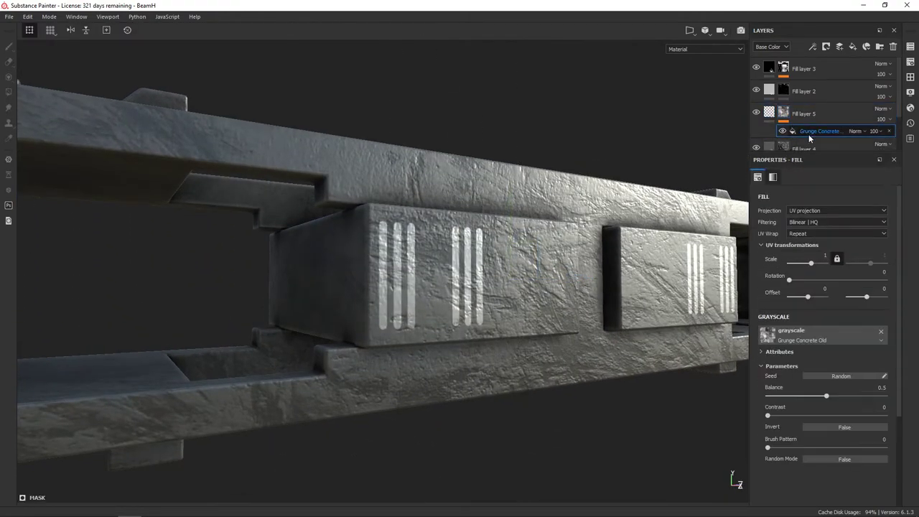
scroll(812, 136, "down", 2)
left_click(869, 332)
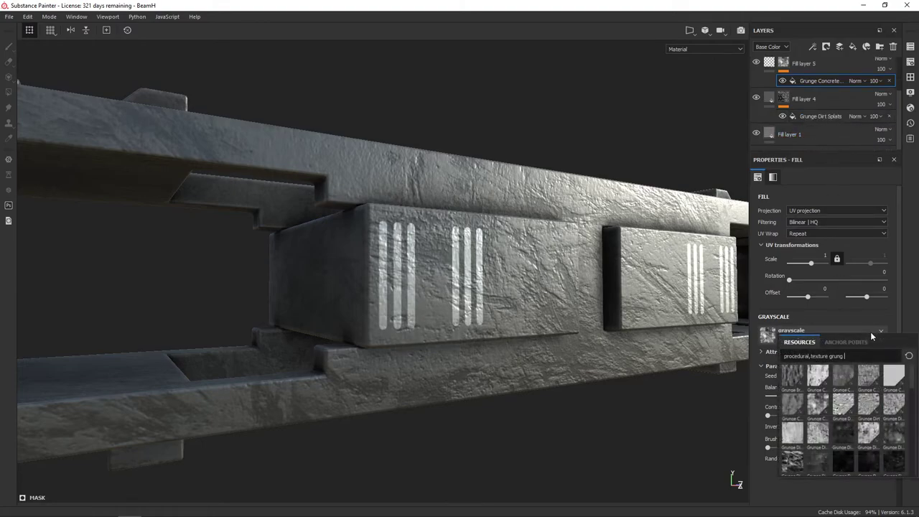
left_click(893, 402)
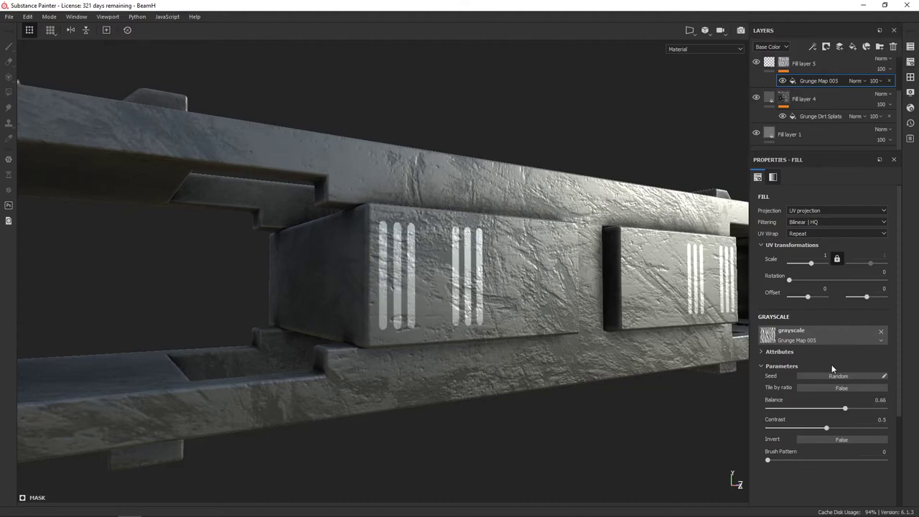
Push Fill layer 5's height down to -0.1040 and reduce its projection scale to 2.4
left_click(803, 75)
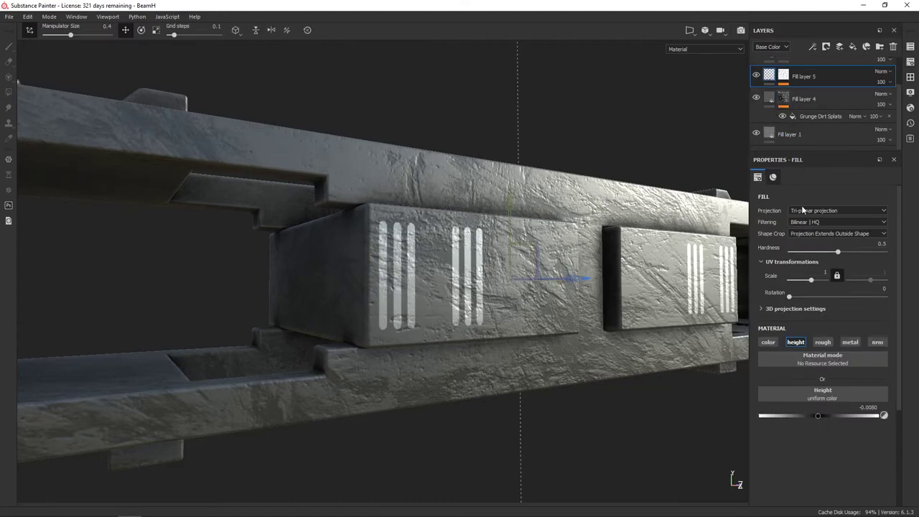
left_click_drag(818, 416, 816, 418)
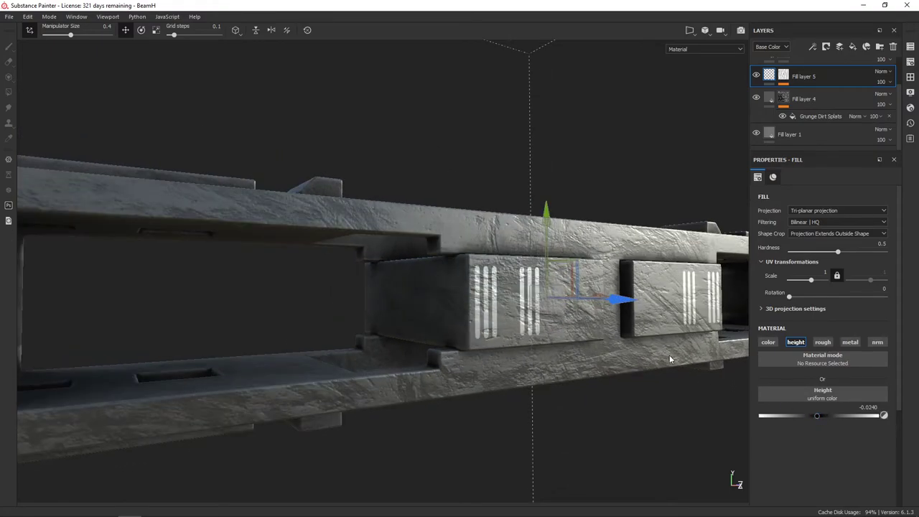
left_click_drag(690, 366, 617, 338, "alt")
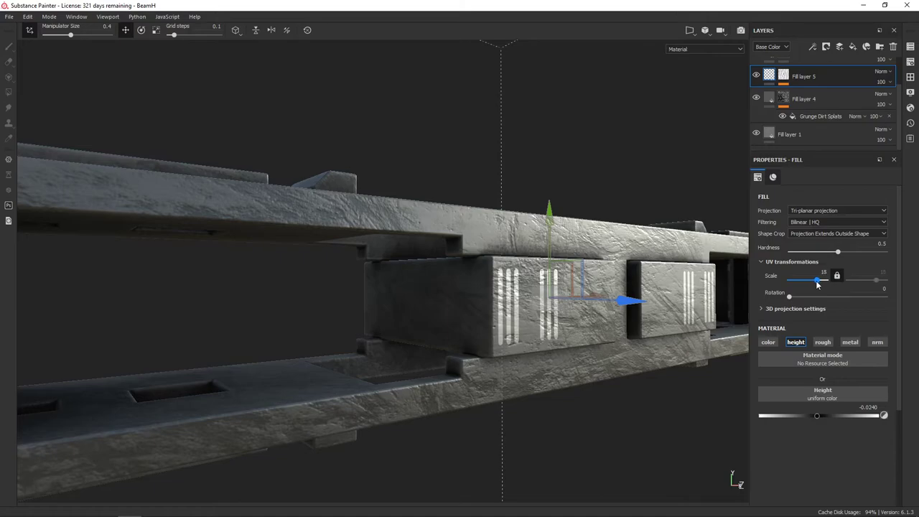
left_click_drag(814, 284, 814, 285)
left_click_drag(816, 418, 812, 418)
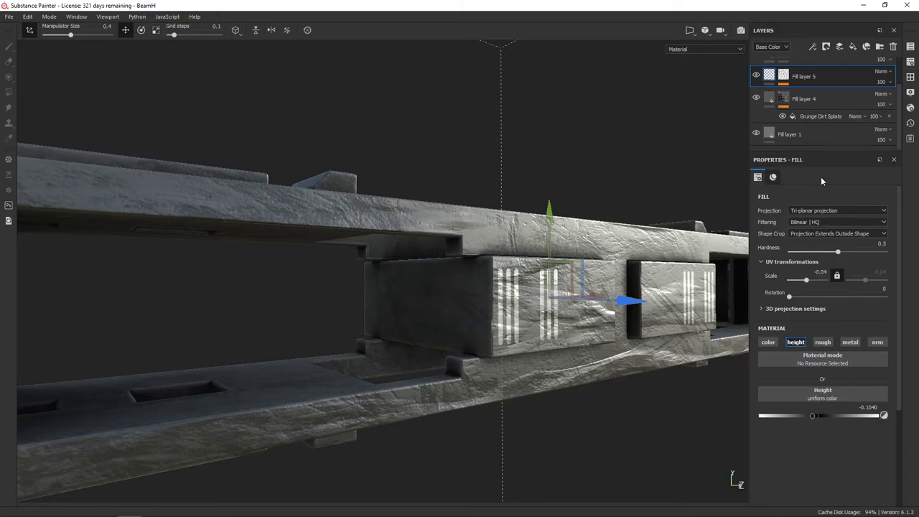
left_click(803, 94)
Set the Grunge Map 005 mask to tri-planar projection, scale 1.49 and rotation 90
left_click(804, 96)
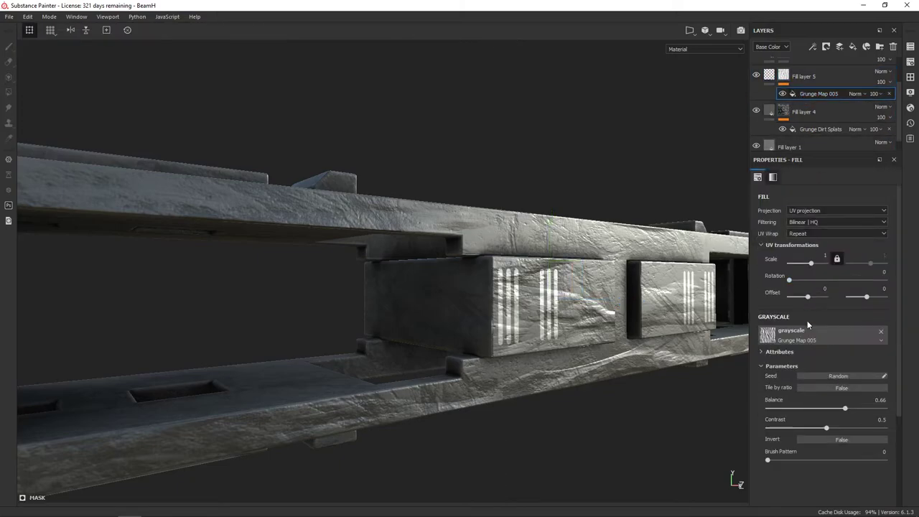
mouse_move(812, 269)
left_mouse_down()
mouse_move(693, 268)
mouse_move(705, 276)
left_mouse_up()
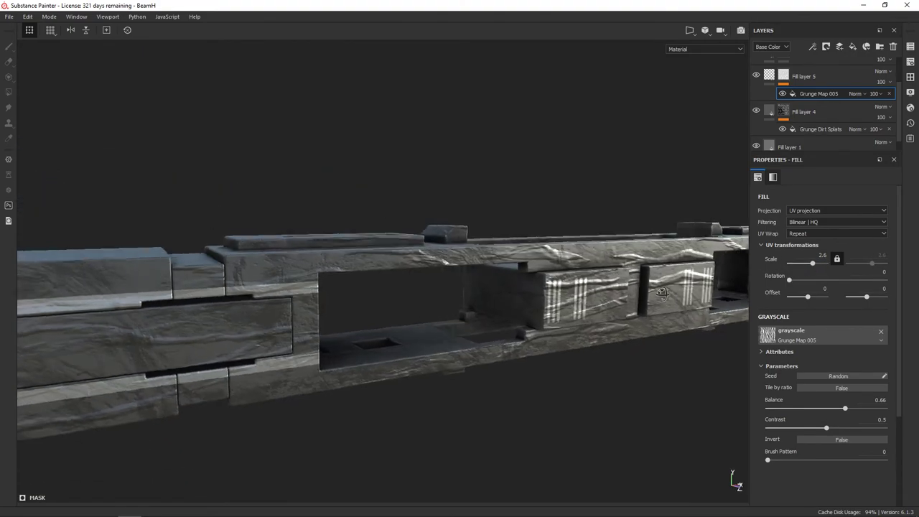
left_click(838, 210)
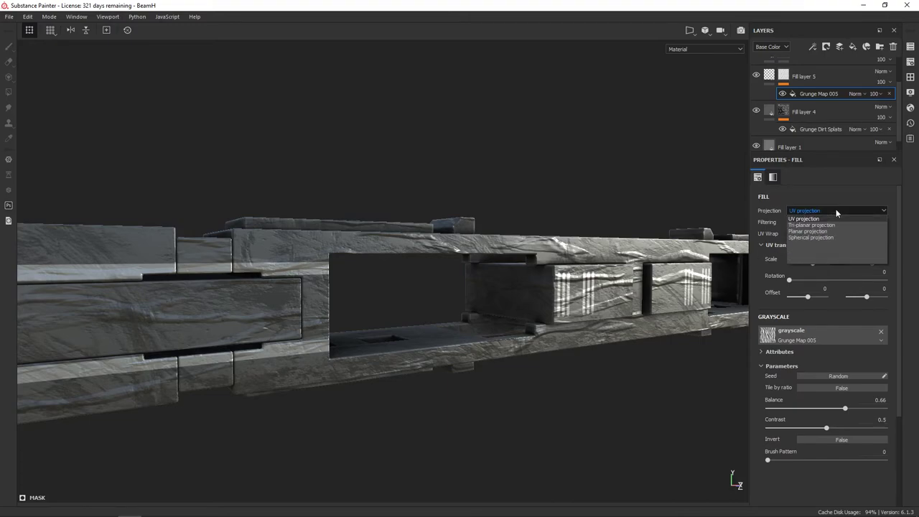
left_click(833, 223)
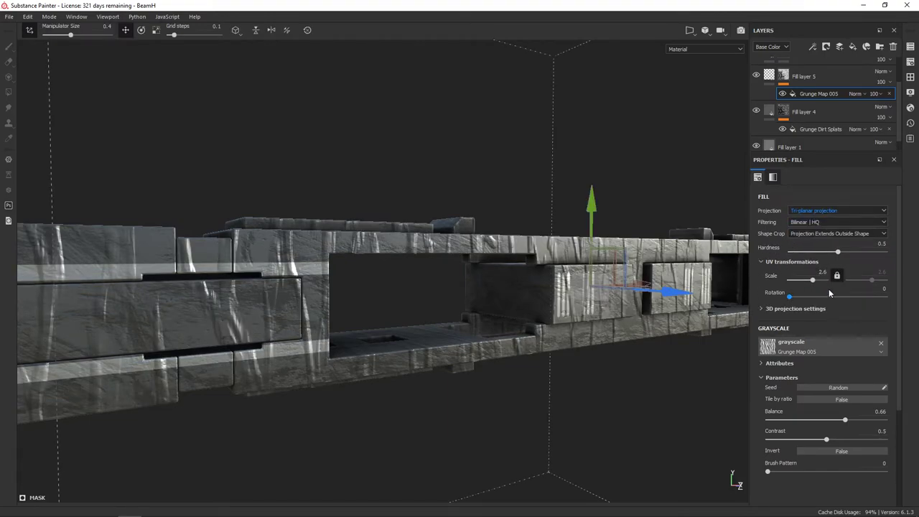
left_click_drag(790, 298, 811, 295)
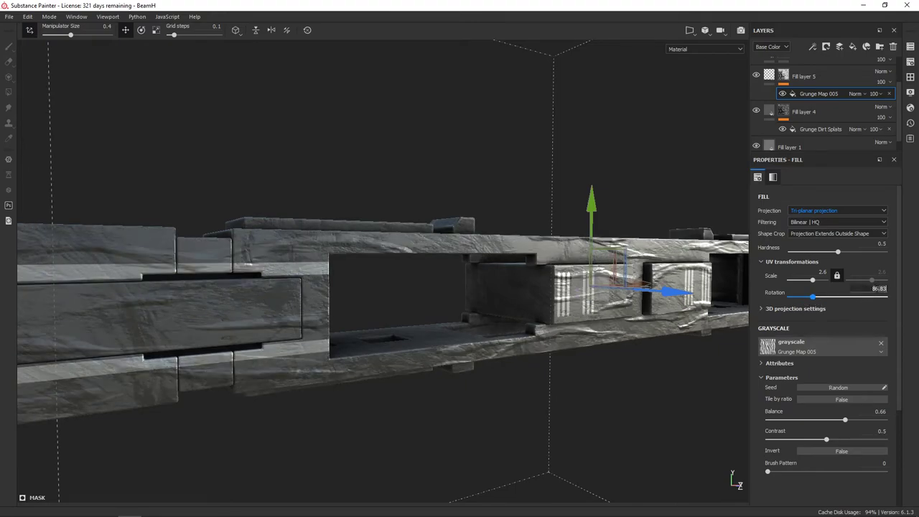
type("90")
key("Return")
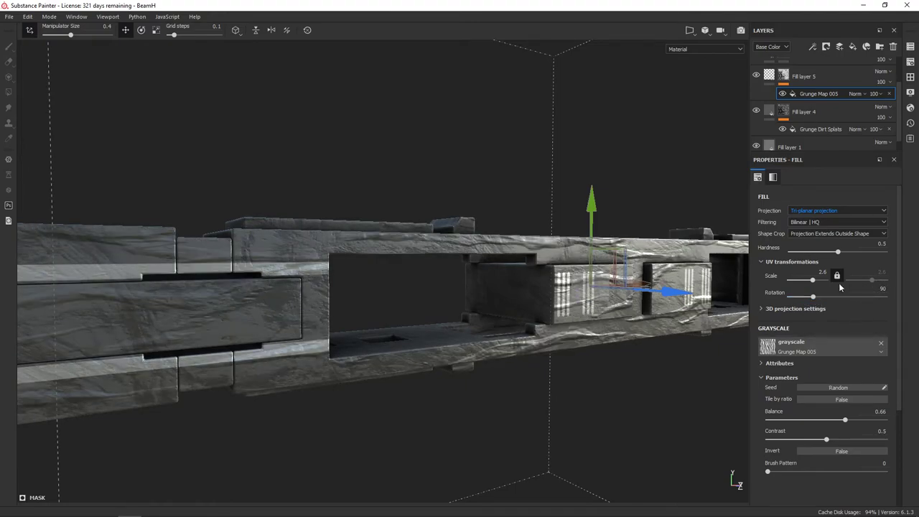
Try grunge scale 4.74 and balance 0.54, then delete the effect and set height -0.0112
left_click_drag(815, 283, 813, 282)
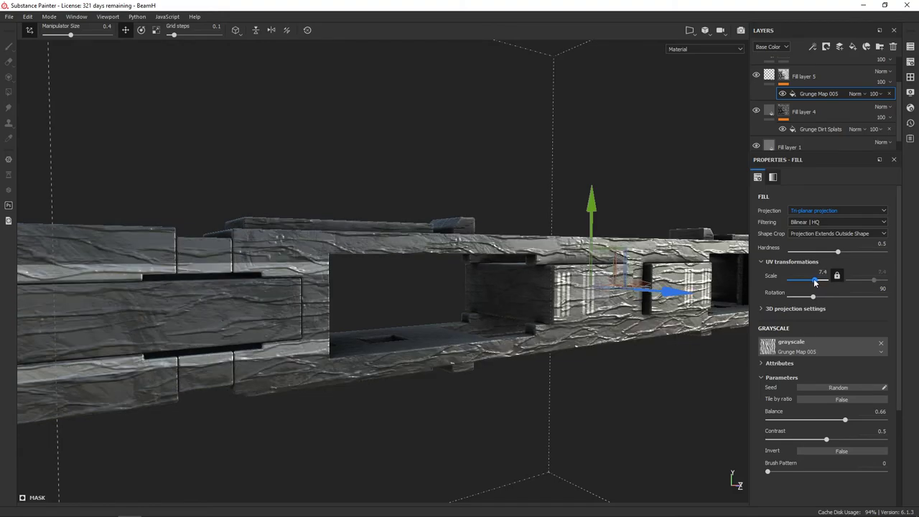
left_click_drag(706, 286, 717, 383, "alt")
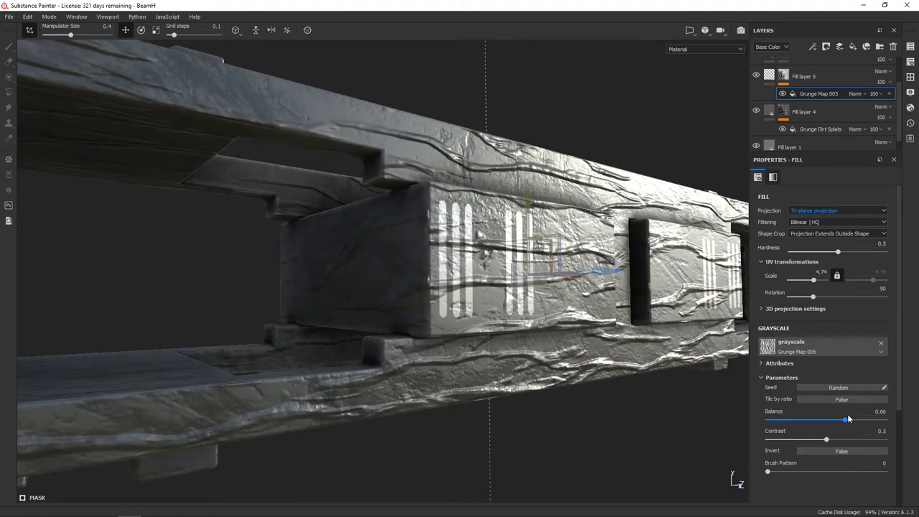
left_click_drag(849, 418, 793, 445)
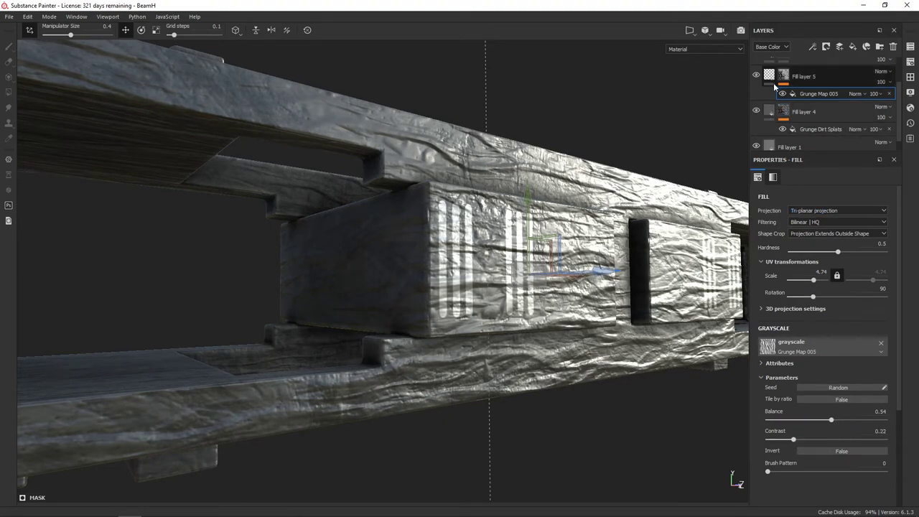
key("Delete")
mouse_move(814, 417)
left_mouse_down()
mouse_move(830, 423)
mouse_move(805, 424)
left_mouse_up()
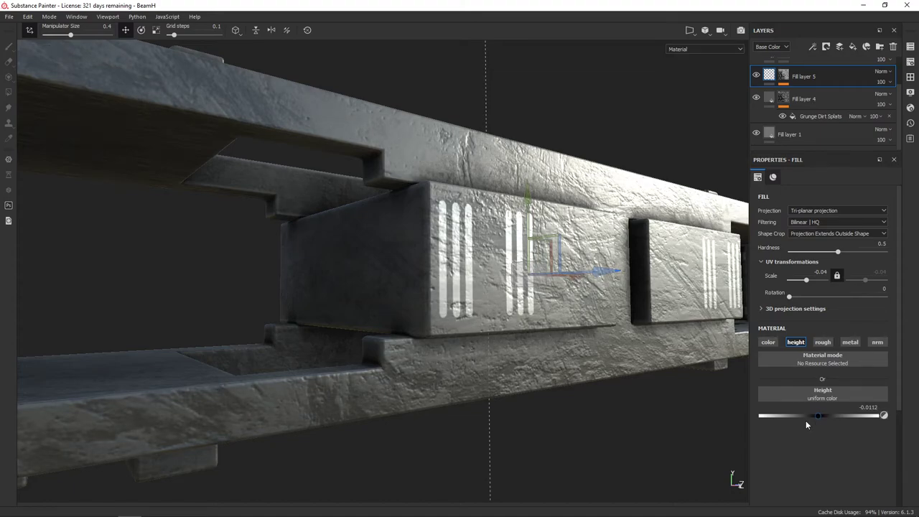
Nudge Fill layer 5's height to -0.0152 and zoom out to review the whole beam
scroll(682, 374, "down", 5)
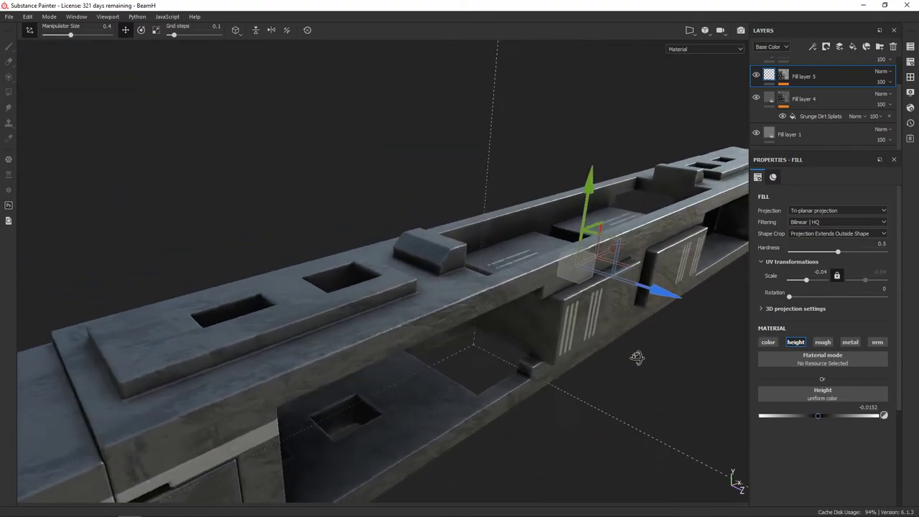
mouse_move(646, 359)
left_mouse_down("alt")
mouse_move(574, 341)
mouse_move(641, 338)
mouse_move(632, 376)
mouse_move(581, 431)
mouse_move(595, 394)
mouse_move(668, 389)
mouse_move(450, 328)
mouse_move(498, 337)
mouse_move(469, 338)
mouse_move(678, 331)
mouse_move(585, 332)
mouse_move(683, 322)
mouse_move(715, 266)
left_mouse_up("alt")
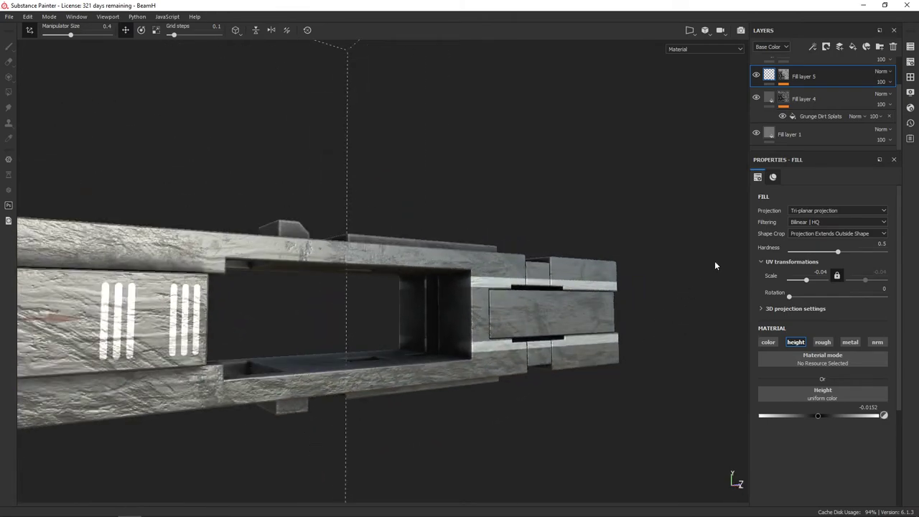
Darken Fill layer 4's base colour to 0.277 grey, then select the light-stripe Fill layer 2
left_click(771, 100)
left_click(812, 399)
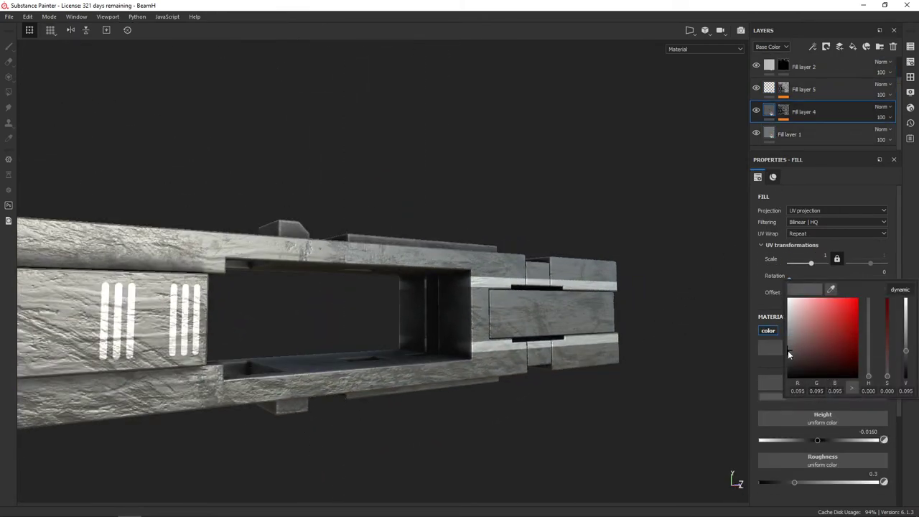
mouse_move(788, 350)
left_mouse_down()
mouse_move(773, 360)
mouse_move(765, 331)
left_mouse_up()
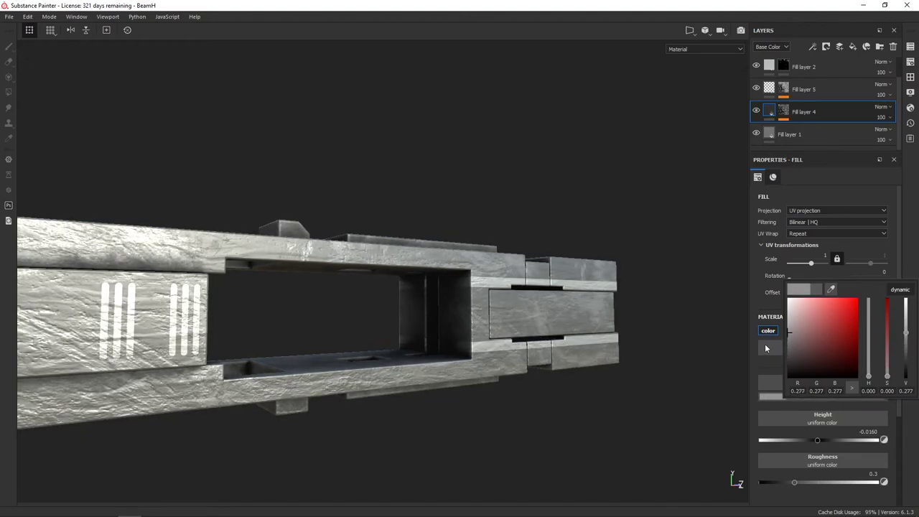
mouse_move(687, 340)
left_mouse_down("alt")
mouse_move(586, 371)
mouse_move(631, 273)
mouse_move(615, 273)
left_mouse_up("alt")
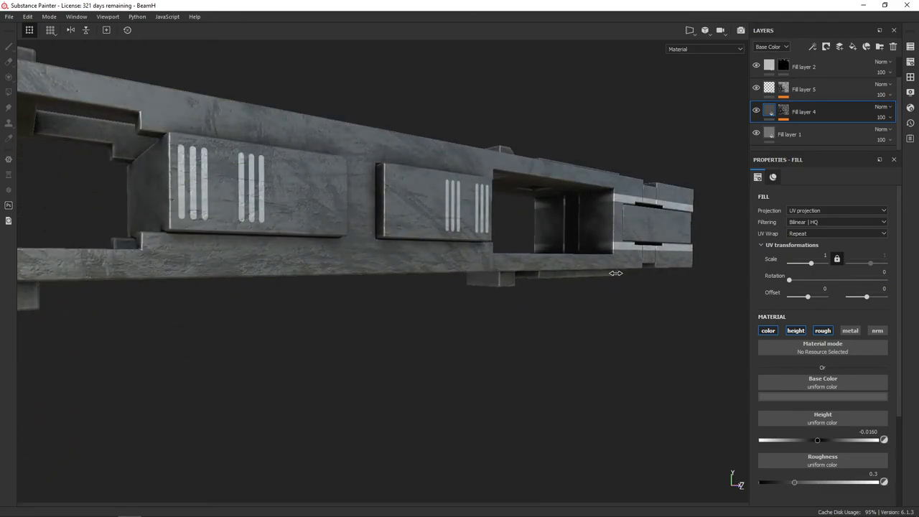
left_click(768, 66)
Re-show Fill layer 2's stripes, add a fill effect to its mask, and browse grayscale textures
left_click(756, 66)
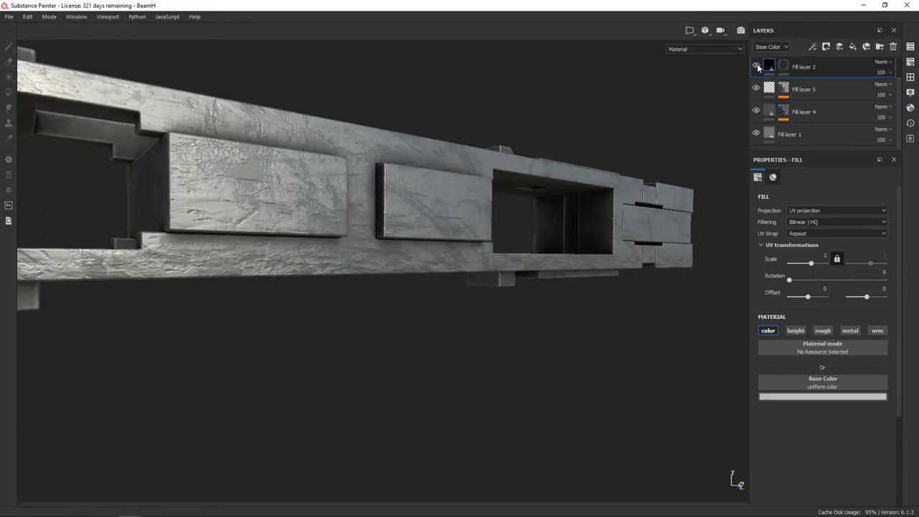
left_click_drag(614, 147, 590, 201, "alt")
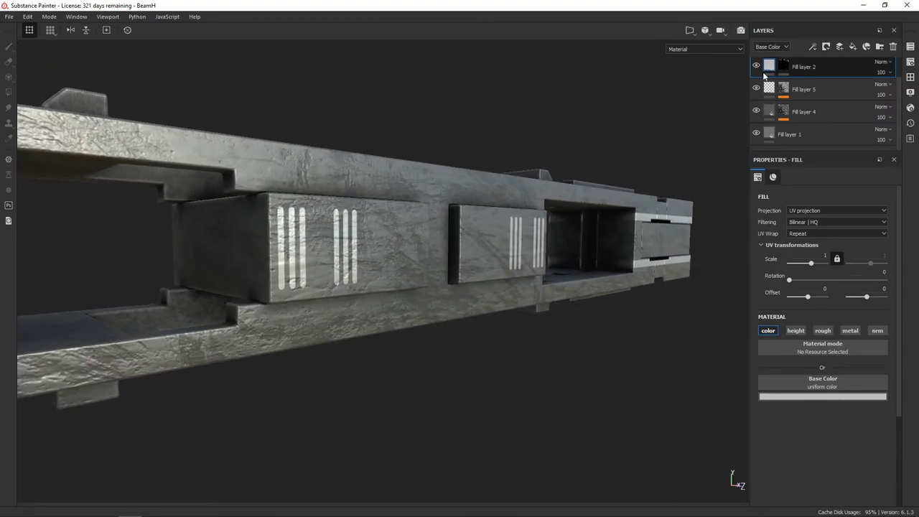
left_click(783, 66)
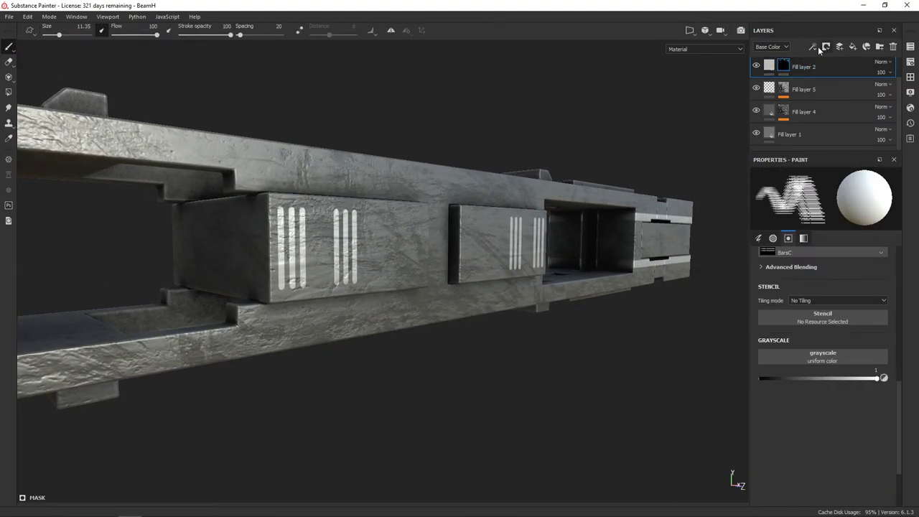
left_click(814, 47)
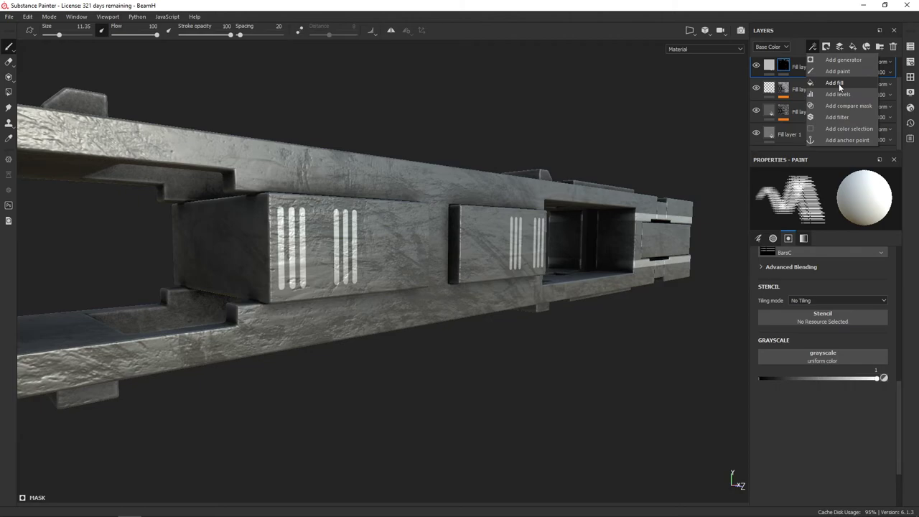
left_click(838, 84)
left_click_drag(644, 152, 615, 168, "alt")
left_click(829, 330)
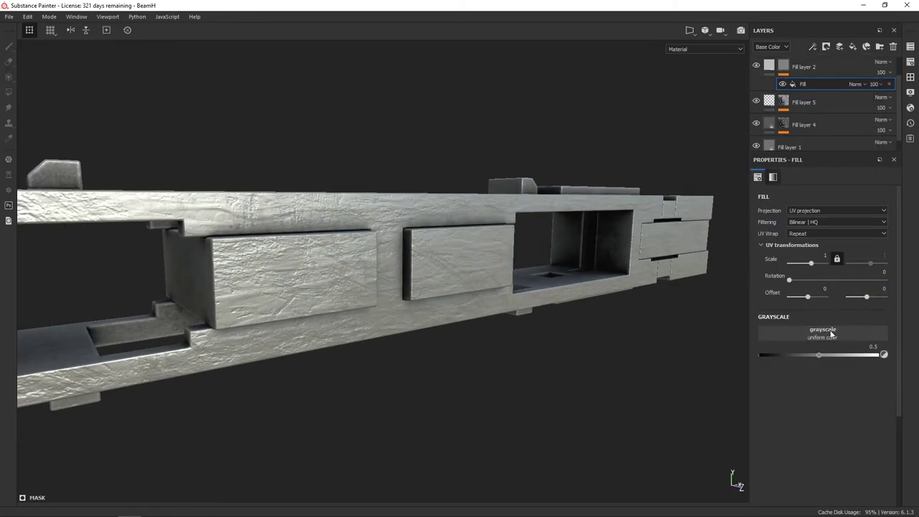
scroll(861, 420, "down", 5)
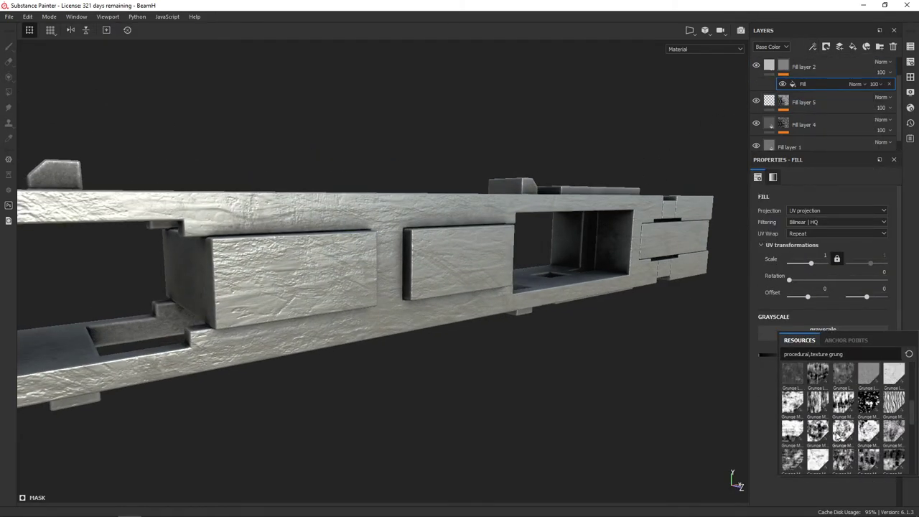
Load Grunge Map 007 into the stripe mask fill, adjust contrast, and blend it in Multiply mode
left_click(836, 435)
left_click_drag(668, 349, 650, 345, "alt")
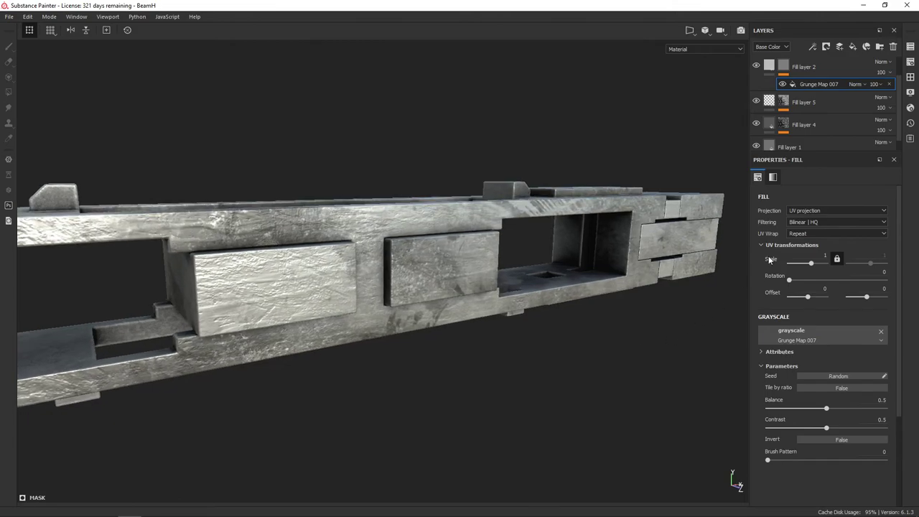
left_click(854, 85)
left_click(865, 235)
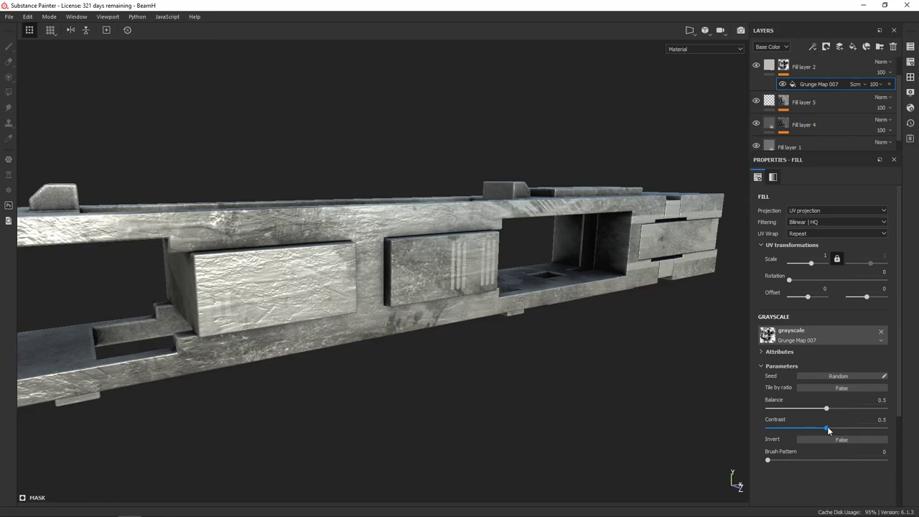
mouse_move(873, 433)
left_mouse_down()
mouse_move(897, 434)
mouse_move(860, 429)
left_mouse_up()
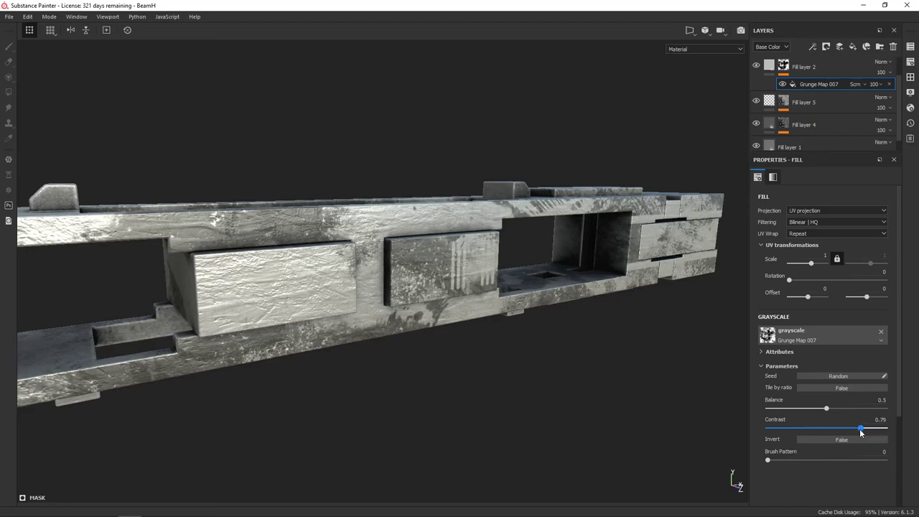
left_click(855, 84)
left_click(859, 130)
Scale the Grunge Map 007 pattern to 15.37 and raise balance to 0.65 to thin the stripes
mouse_move(672, 194)
left_mouse_down("alt")
mouse_move(660, 185)
mouse_move(605, 225)
mouse_move(553, 242)
left_mouse_up("alt")
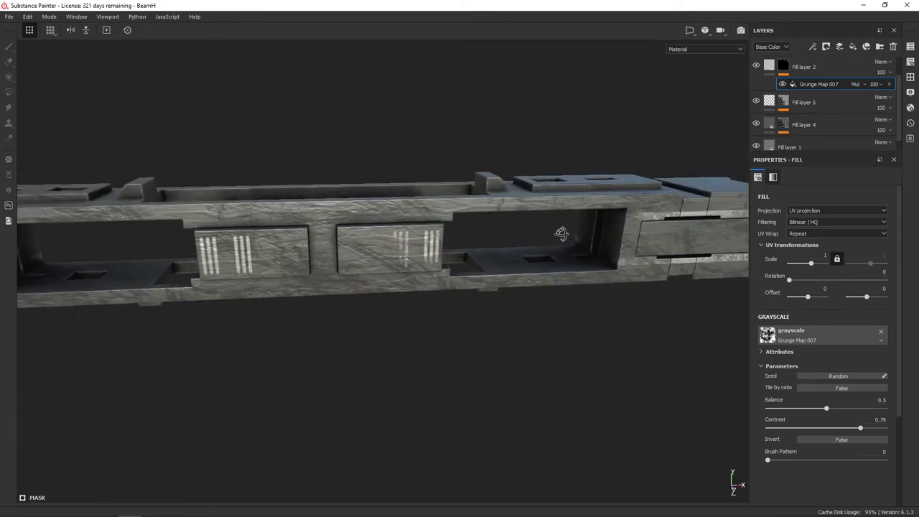
left_click_drag(811, 263, 816, 267)
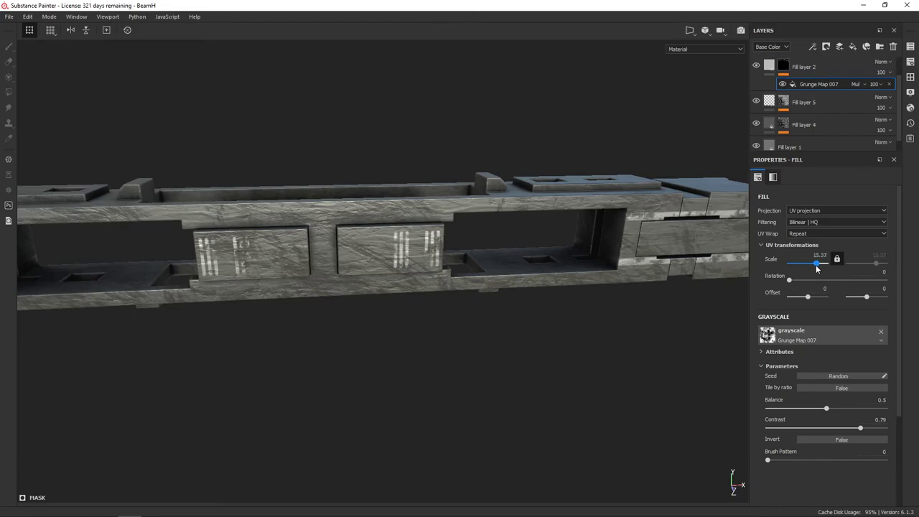
left_click_drag(599, 290, 610, 280, "alt")
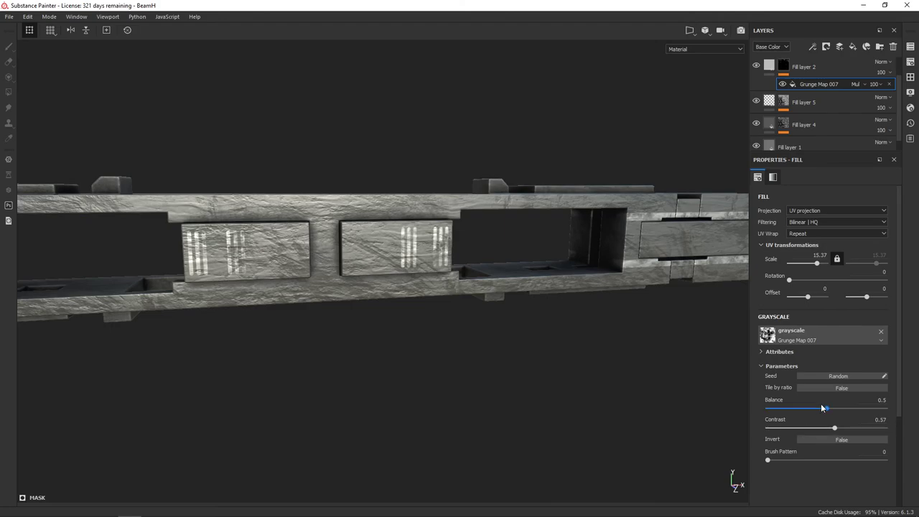
left_click_drag(822, 408, 857, 410)
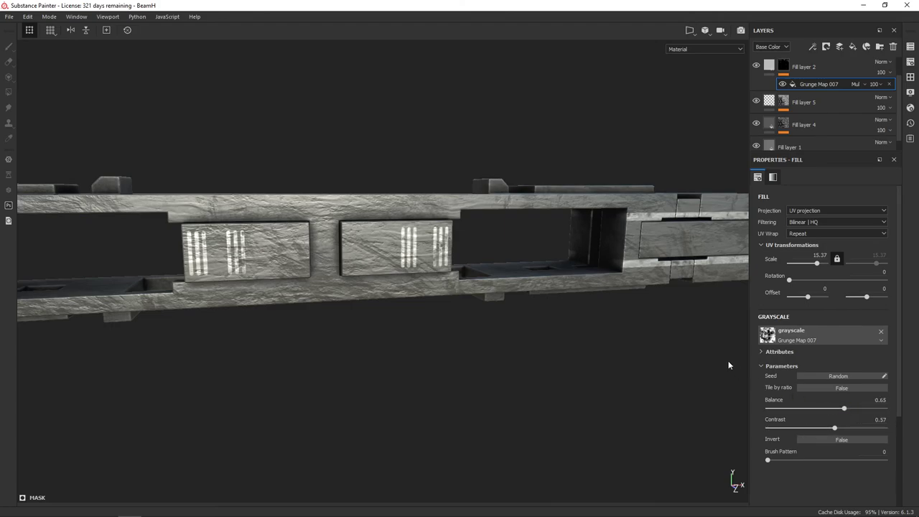
mouse_move(728, 361)
left_mouse_down("alt")
mouse_move(595, 294)
mouse_move(615, 294)
mouse_move(377, 281)
mouse_move(638, 292)
left_mouse_up("alt")
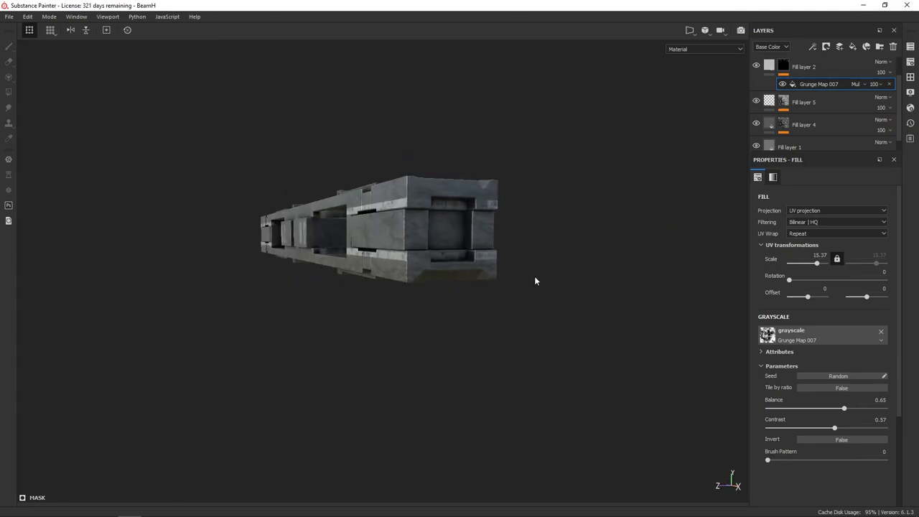
mouse_move(535, 280)
left_mouse_down("alt")
mouse_move(654, 291)
mouse_move(469, 249)
mouse_move(431, 270)
mouse_move(569, 305)
mouse_move(486, 287)
mouse_move(527, 157)
mouse_move(407, 205)
mouse_move(558, 127)
mouse_move(541, 65)
mouse_move(519, 283)
mouse_move(529, 255)
mouse_move(519, 247)
mouse_move(503, 96)
mouse_move(519, 77)
mouse_move(507, 270)
mouse_move(574, 269)
mouse_move(491, 266)
mouse_move(542, 260)
mouse_move(333, 195)
mouse_move(330, 231)
mouse_move(397, 264)
left_mouse_up("alt")
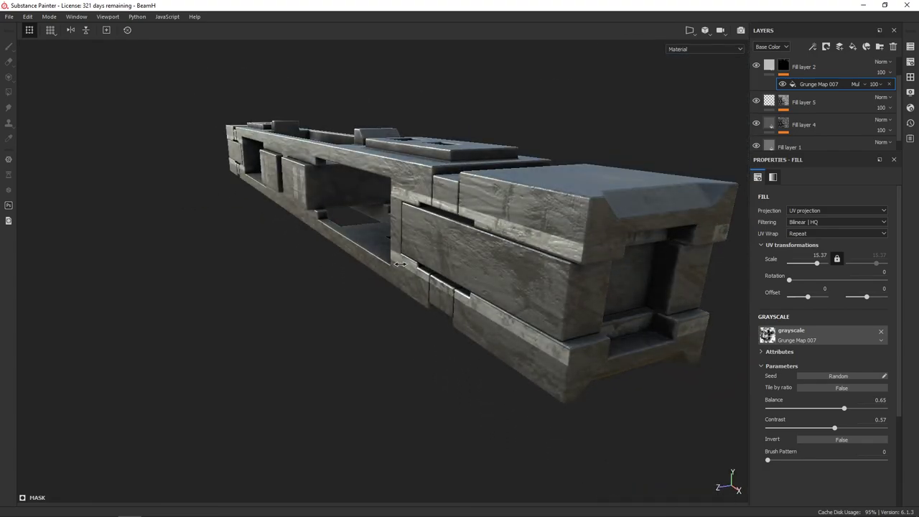
mouse_move(400, 264)
right_mouse_down("shift")
mouse_move(340, 260)
mouse_move(404, 265)
right_mouse_up("shift")
mouse_move(406, 265)
left_mouse_down("alt")
mouse_move(379, 282)
mouse_move(382, 293)
left_mouse_up("alt")
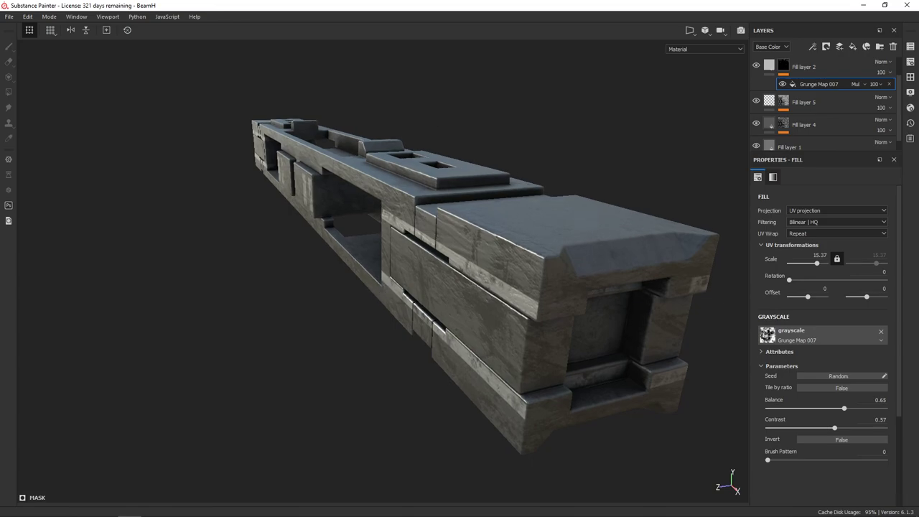